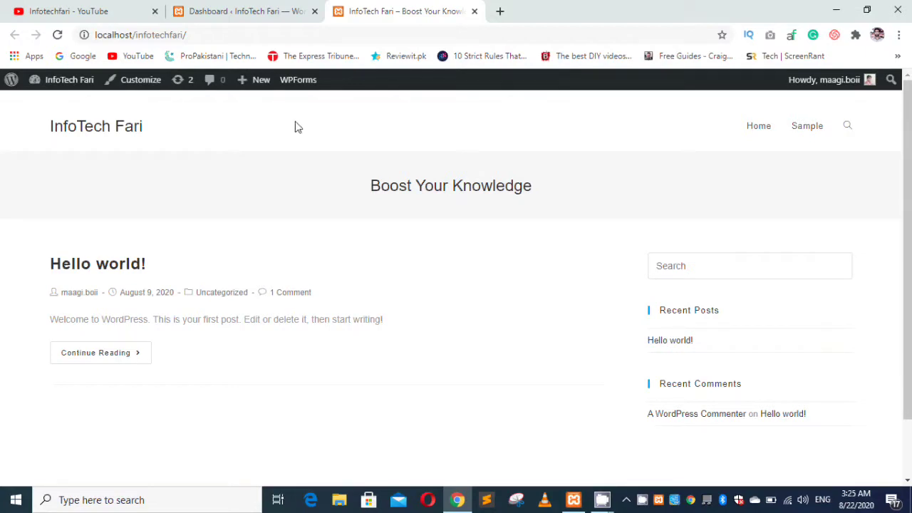
- Look over the Infotechfari YouTube search results, the site's front page and its WordPress dashboard
click(75, 11)
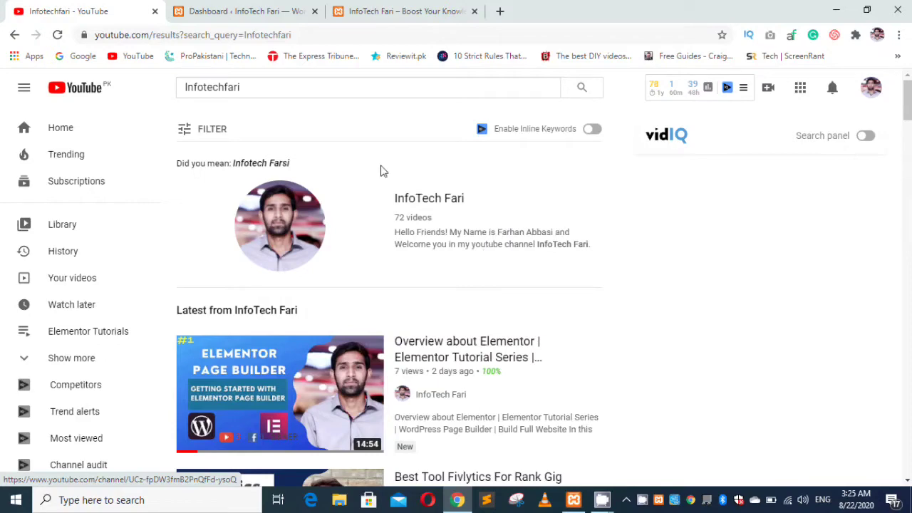
click(242, 11)
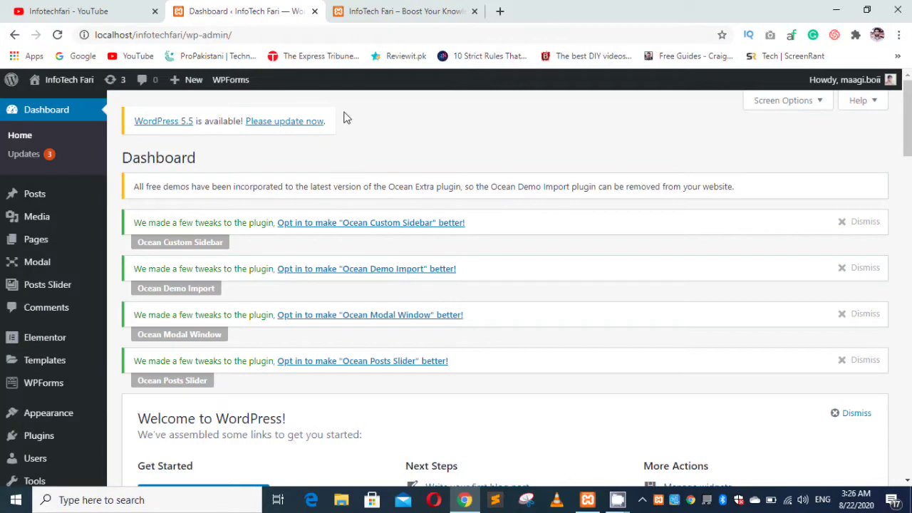
click(387, 9)
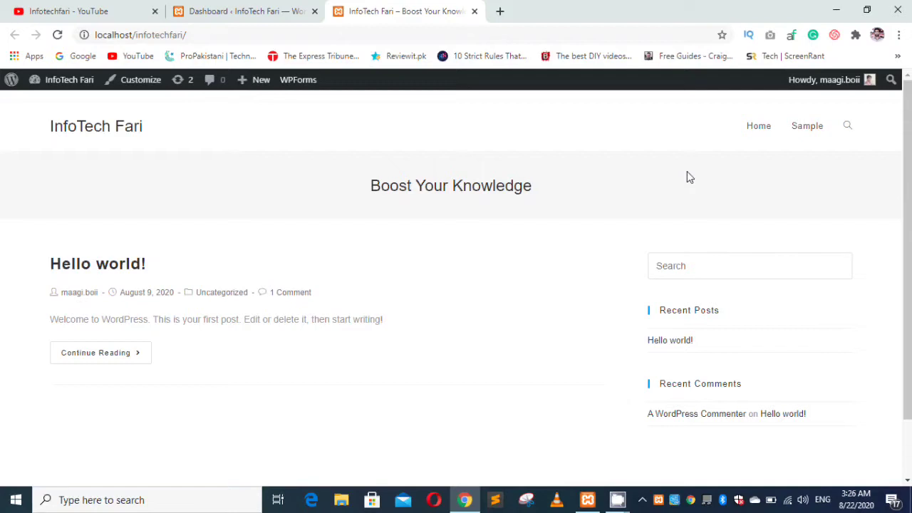
click(195, 6)
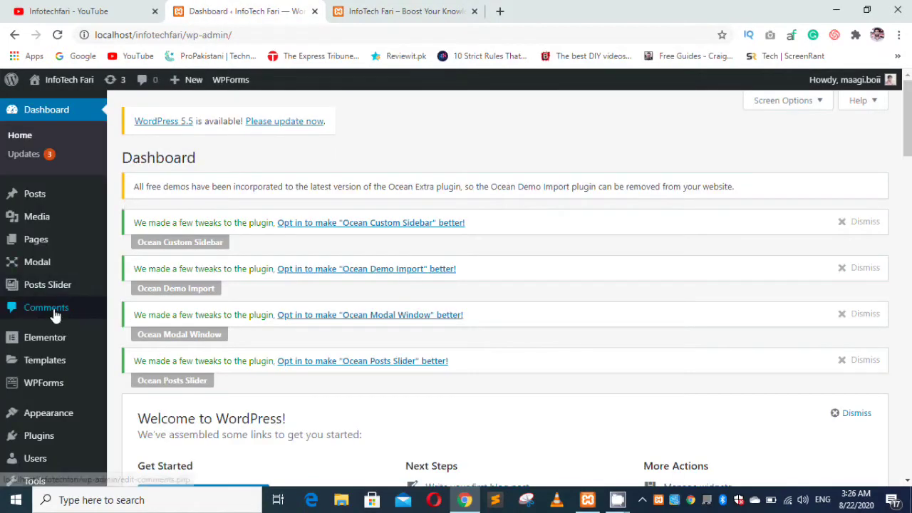
- Open the Theme Builder templates list and look through its template categories and table
mouse_move(43, 338)
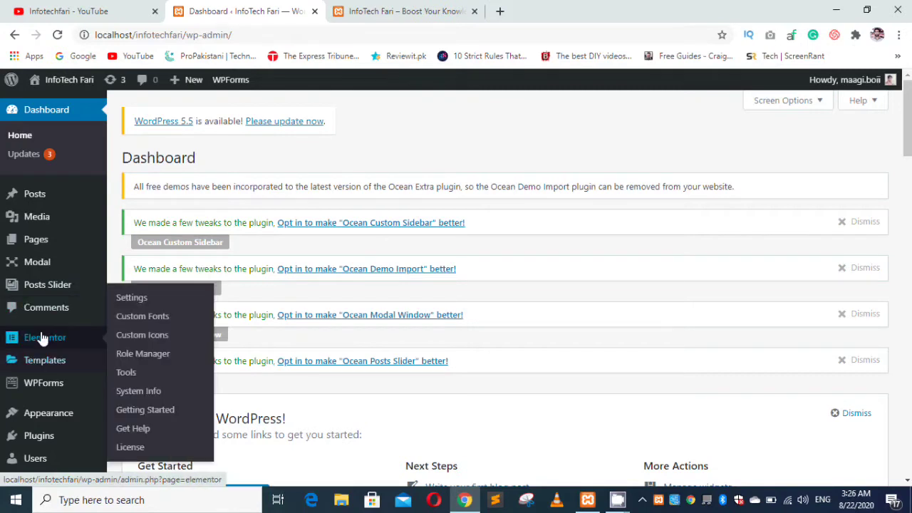
mouse_move(44, 368)
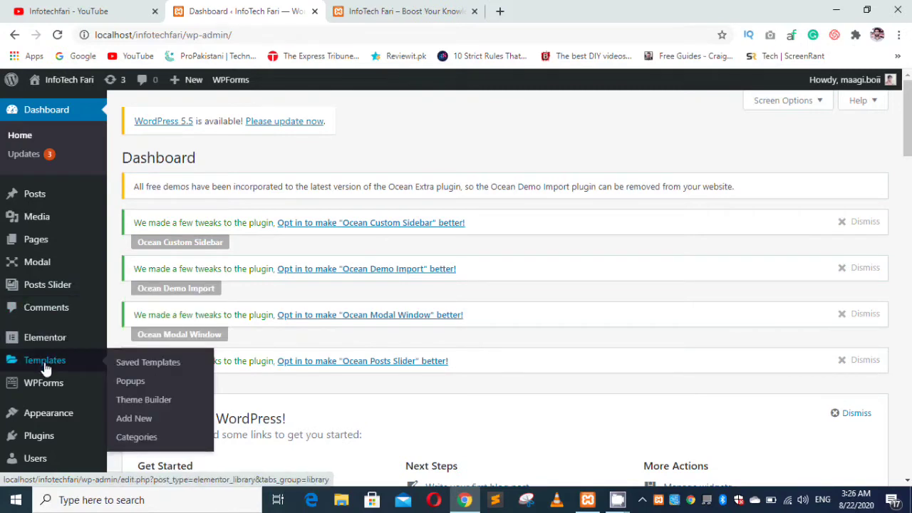
click(134, 405)
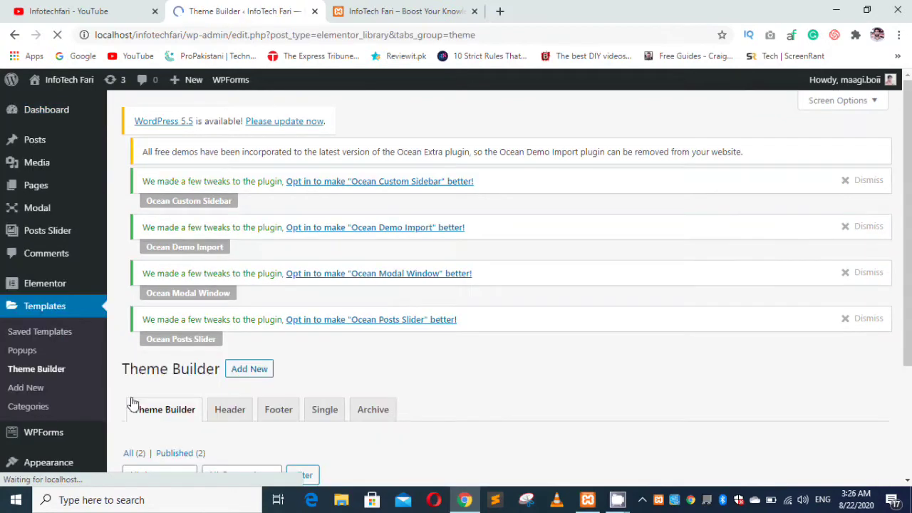
scroll(214, 396, down, 3)
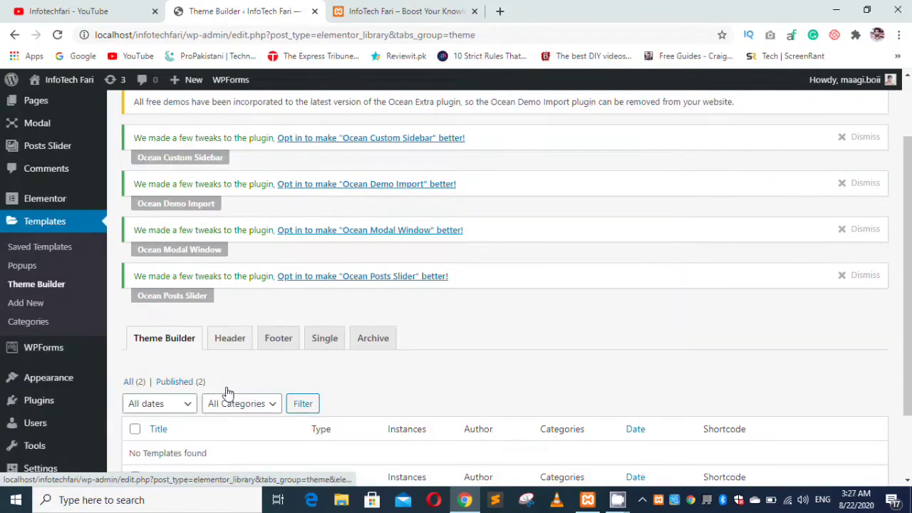
click(212, 402)
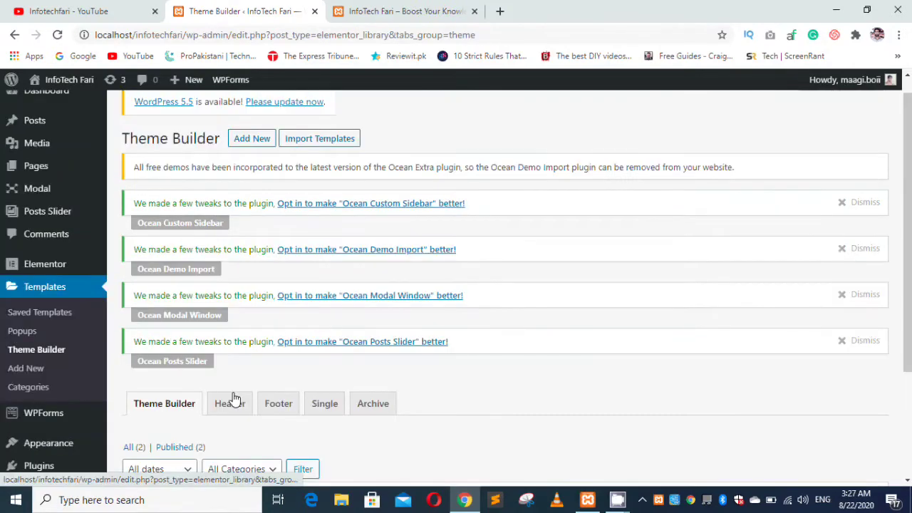
scroll(234, 397, down, 2)
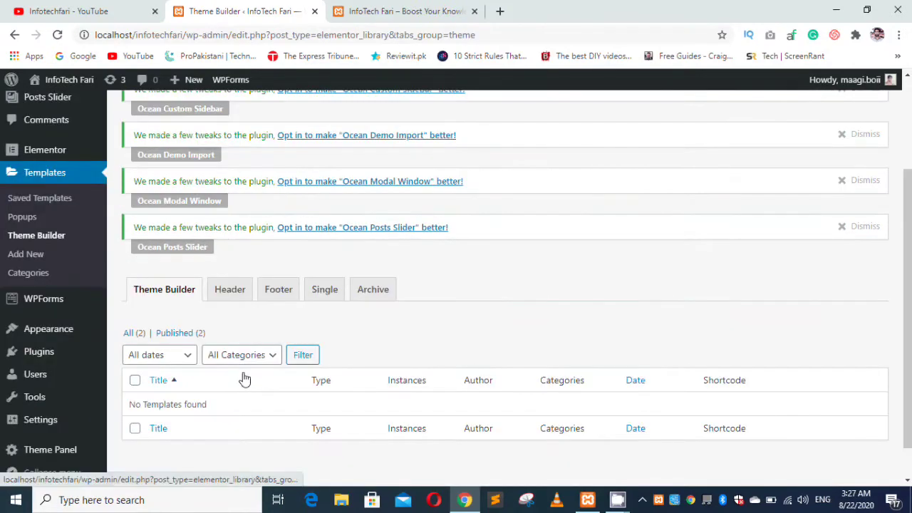
scroll(243, 381, up, 2)
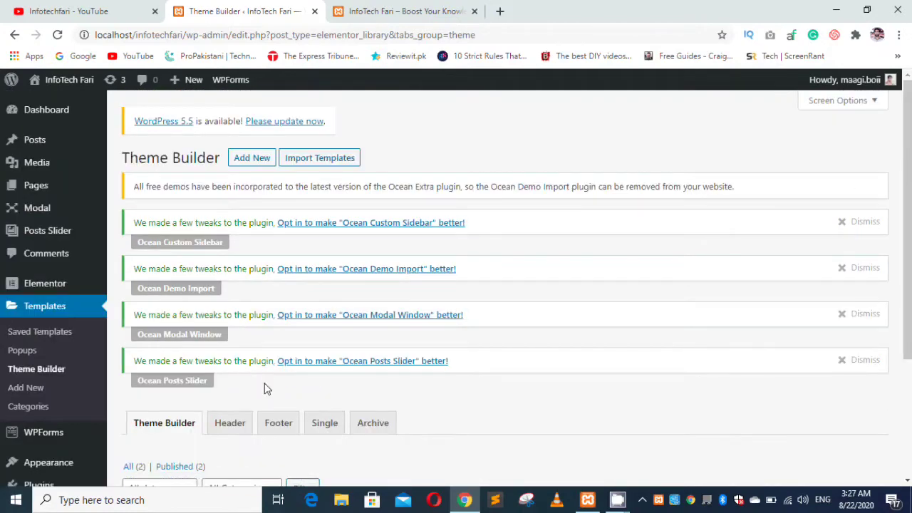
- Create a new template of type Header named "header-1"
click(258, 168)
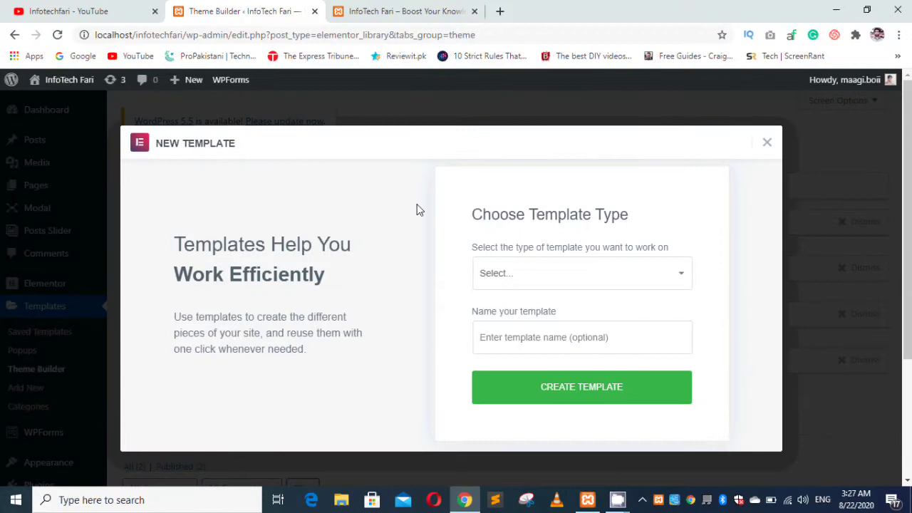
click(598, 285)
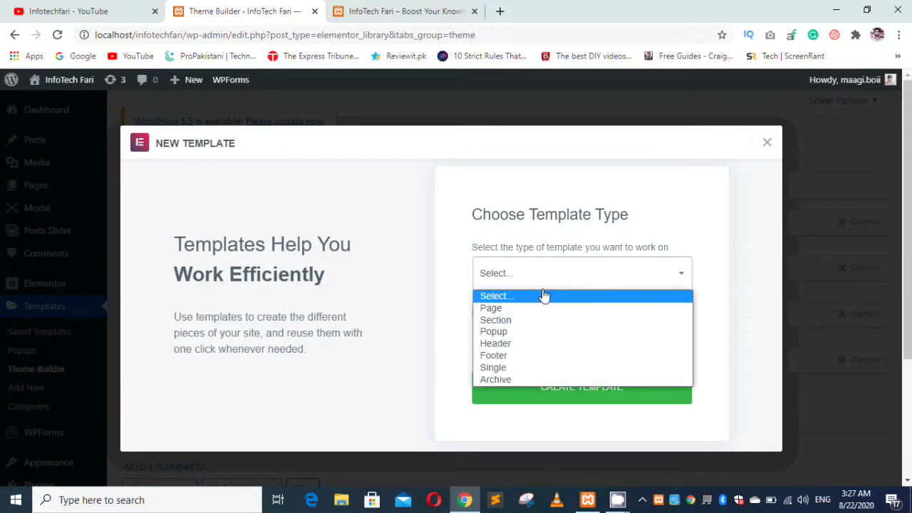
click(526, 343)
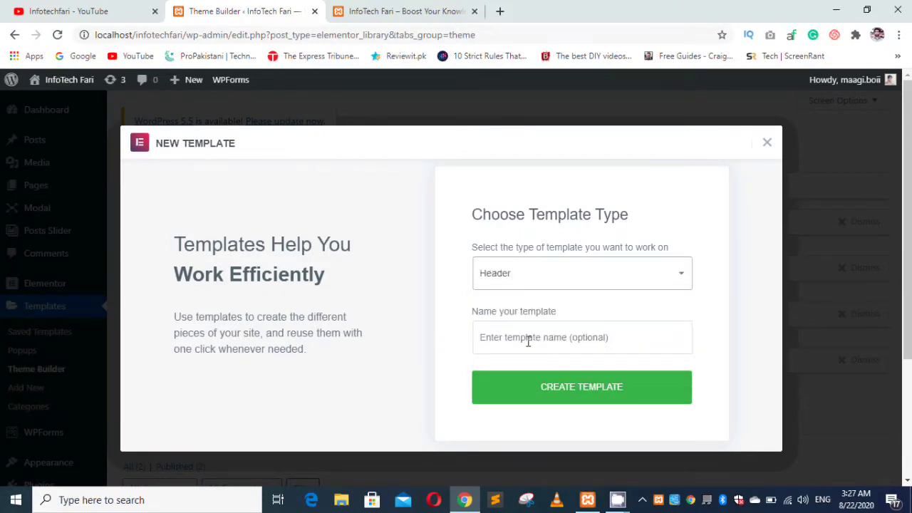
click(528, 342)
text(heade)
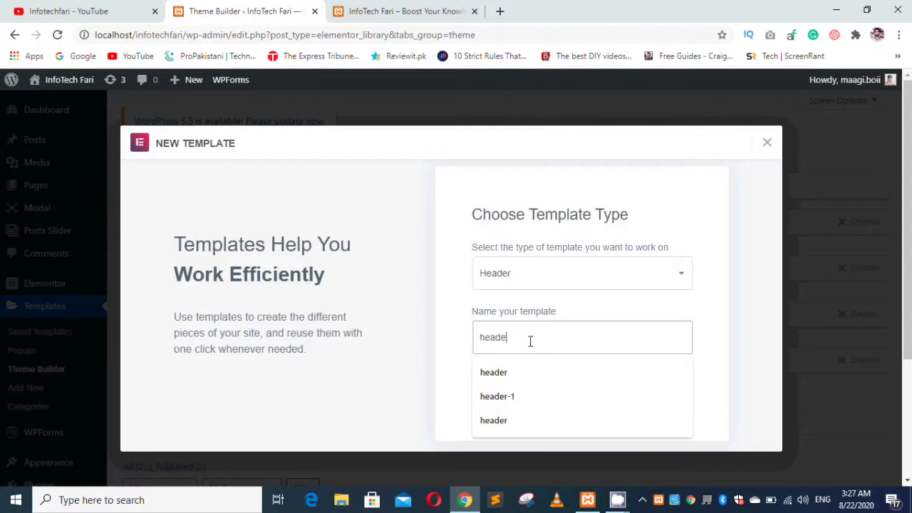
text(r-1)
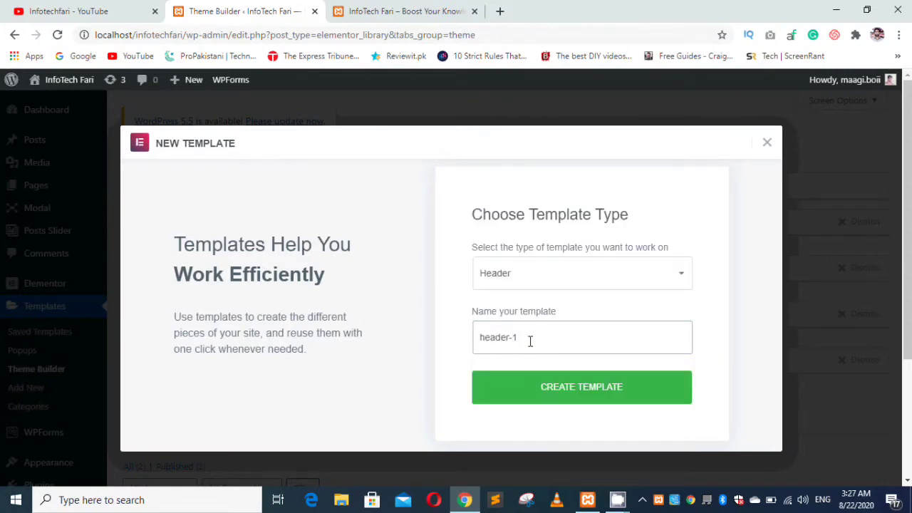
click(570, 396)
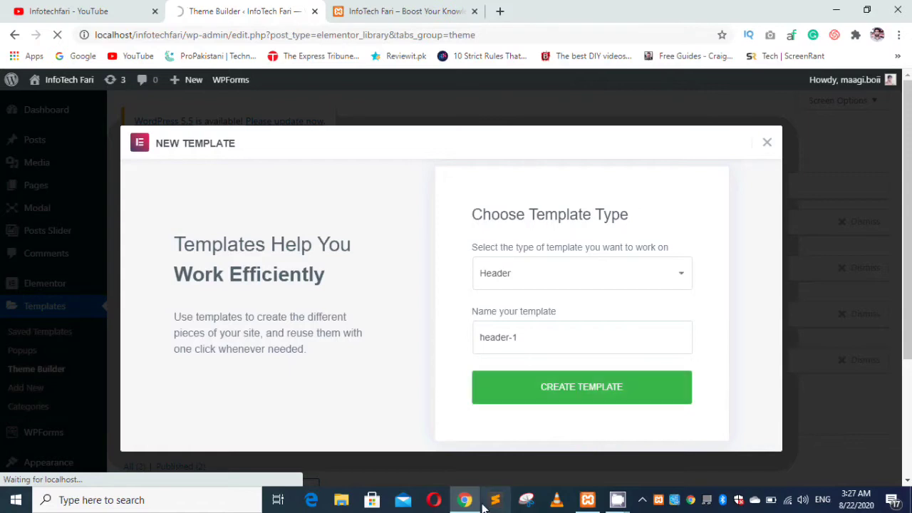
- Look through the ready-made header blocks in the template library and close it without inserting one
mouse_move(479, 505)
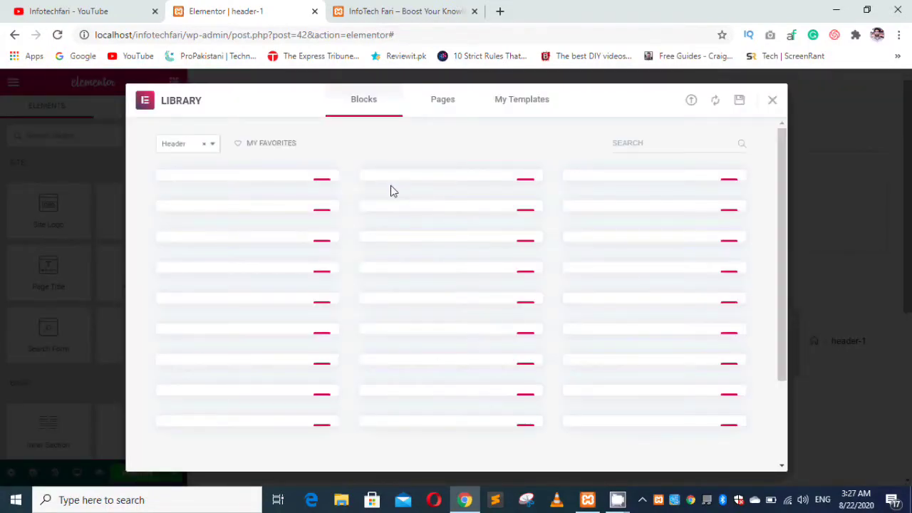
scroll(431, 321, down, 5)
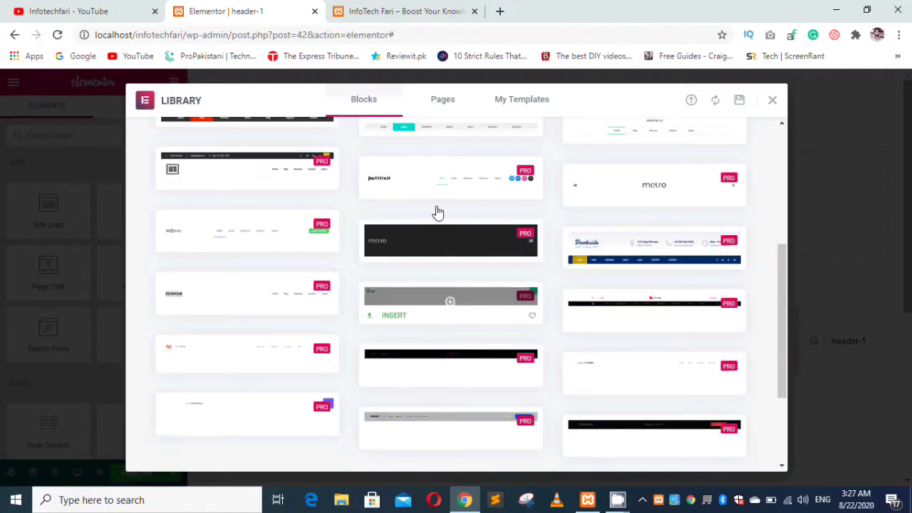
scroll(499, 242, down, 5)
scroll(515, 262, up, 10)
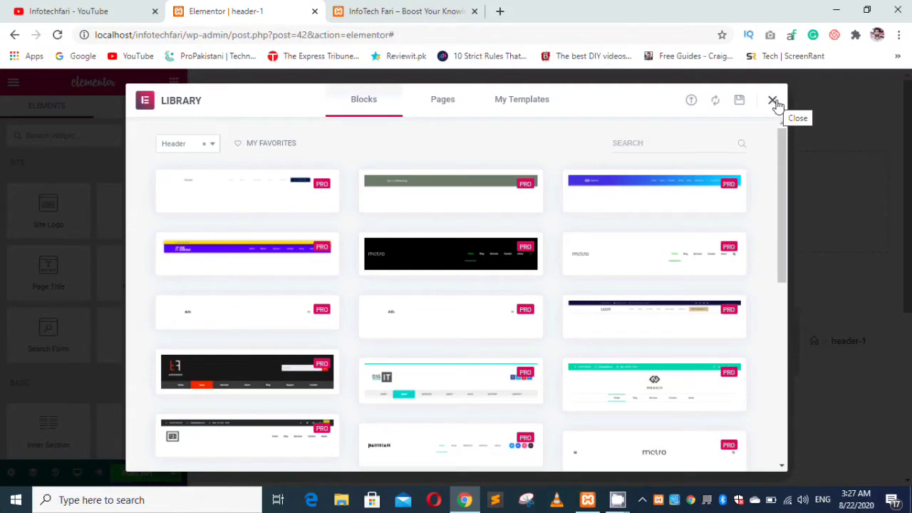
click(773, 101)
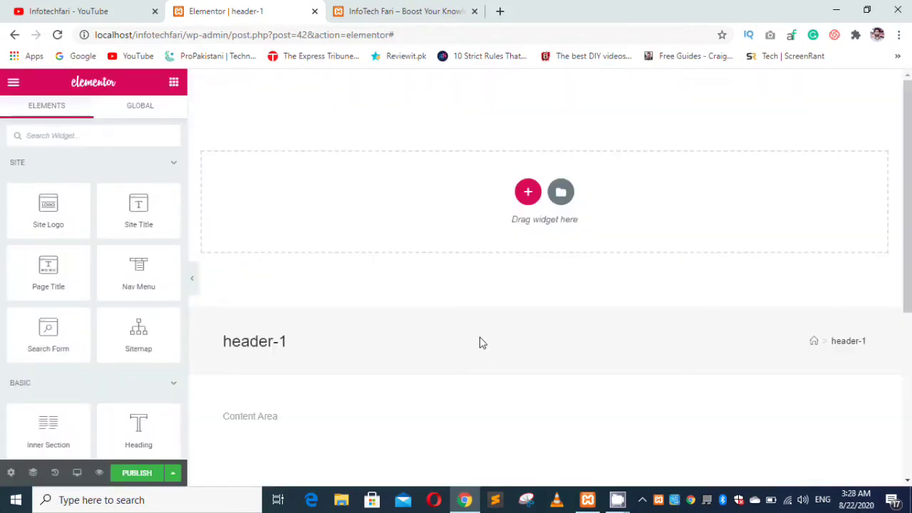
- Add a two-column section to the header and widen its second column to about 76%
click(529, 192)
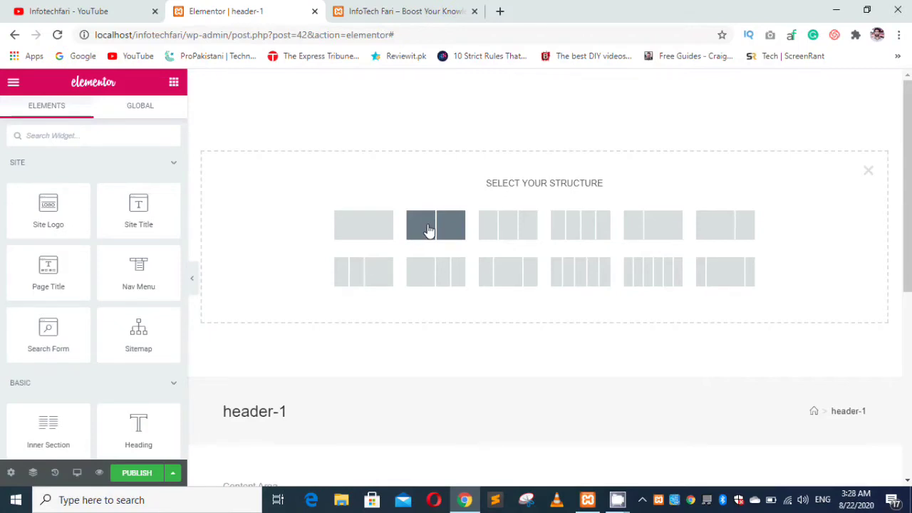
click(449, 235)
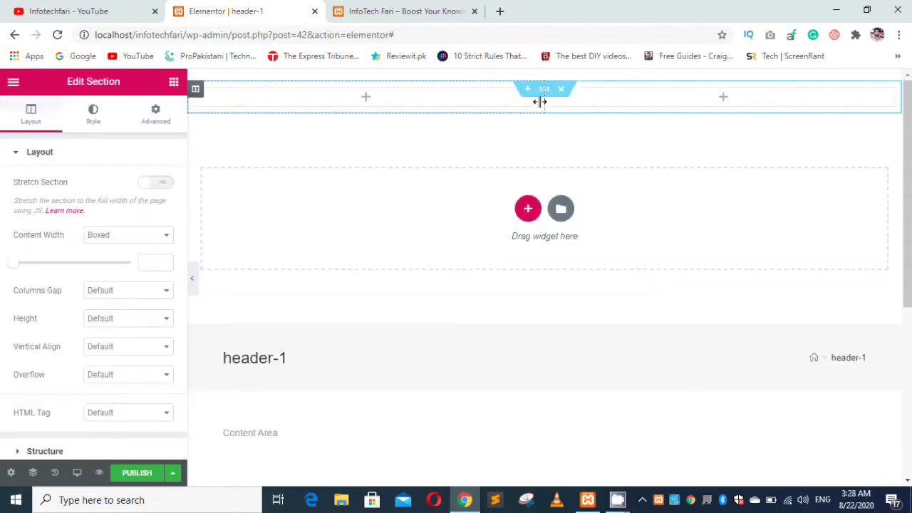
drag(539, 102, 361, 100)
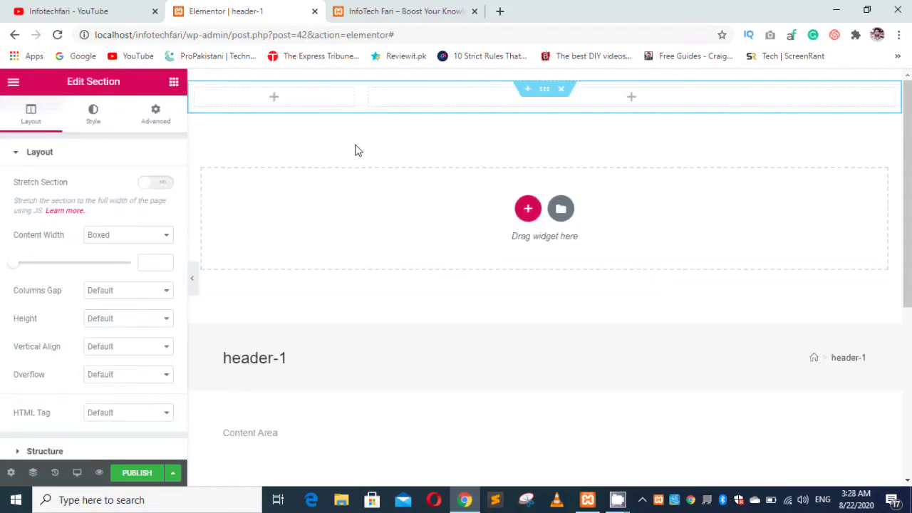
- Place an Image widget in the section's narrow column and a Nav Menu widget in the wide column
click(173, 81)
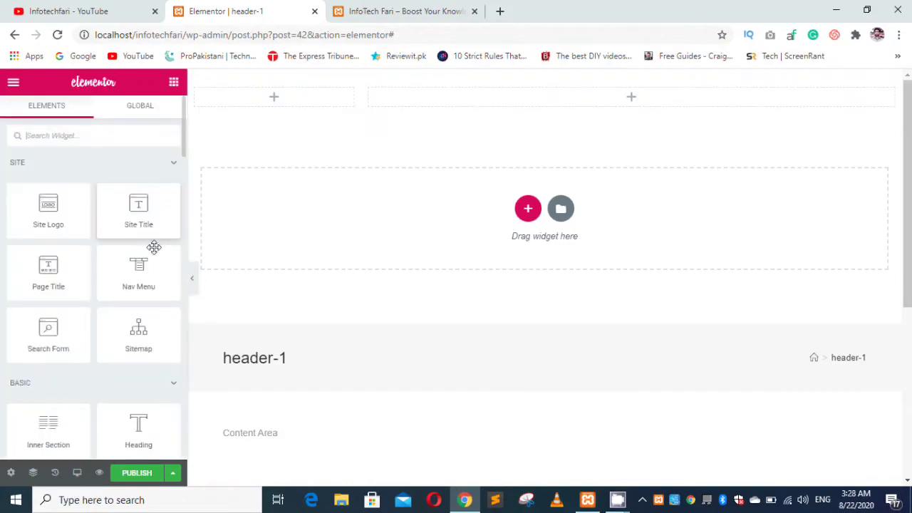
click(118, 137)
text(image)
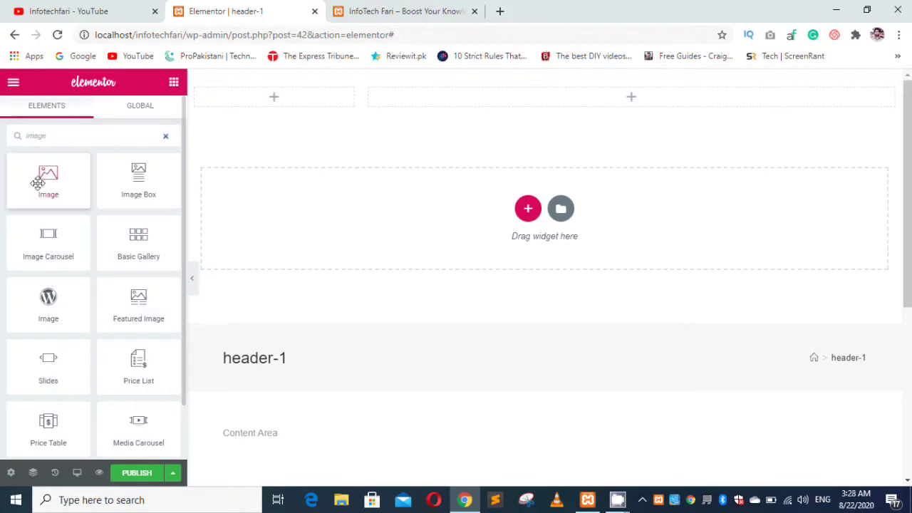
drag(38, 184, 246, 97)
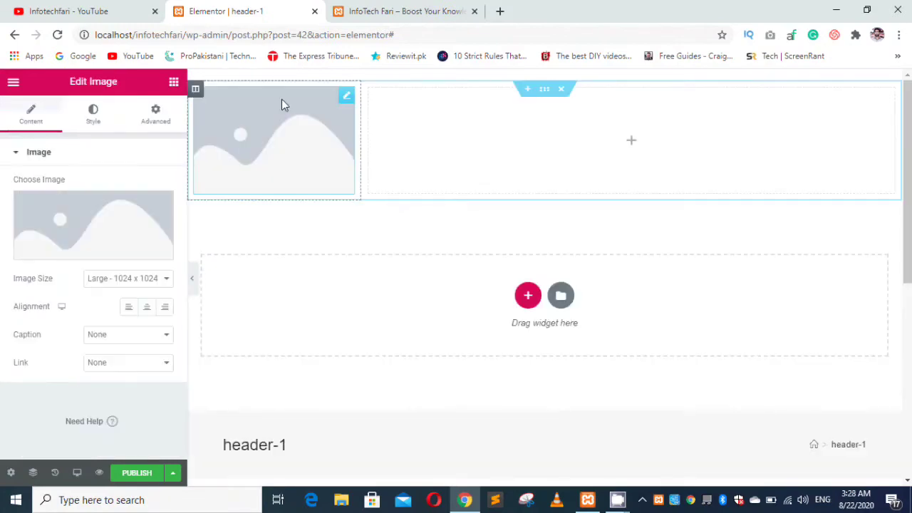
click(173, 81)
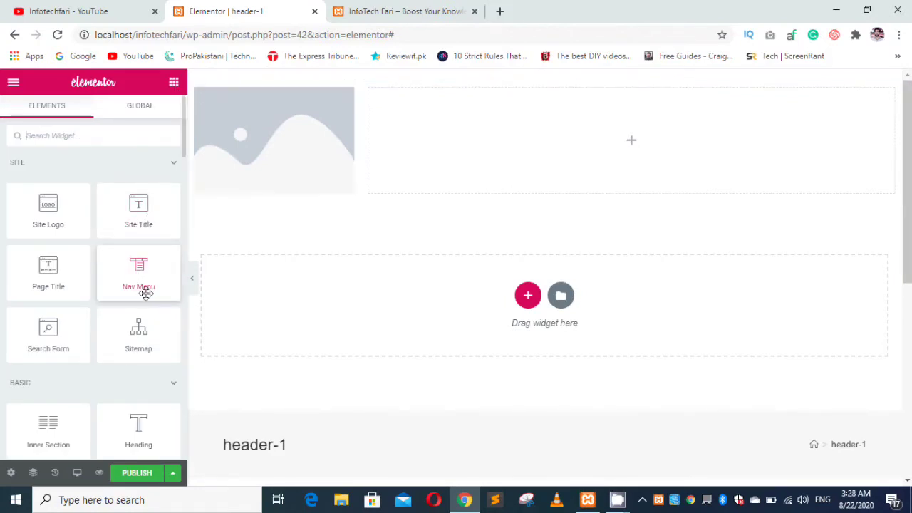
drag(143, 289, 537, 141)
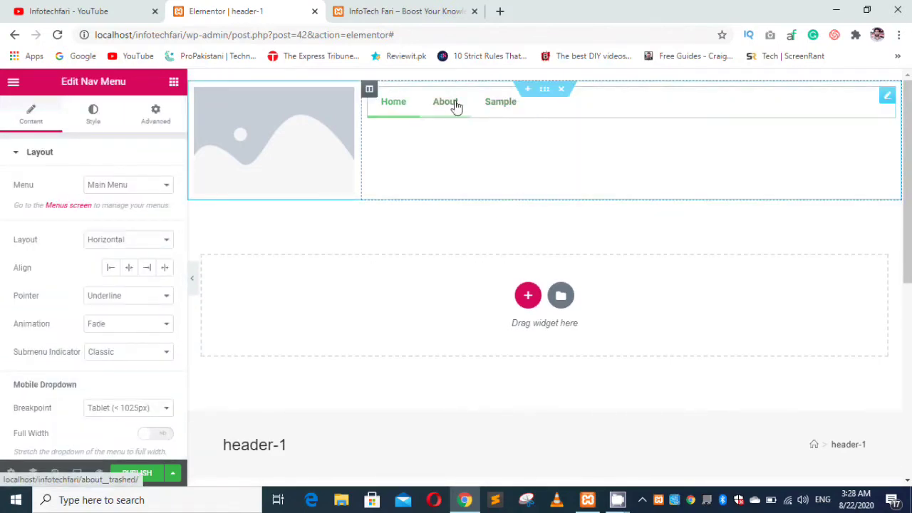
- Set the menu column's vertical alignment to Middle and align the Nav Menu items to the right
click(369, 89)
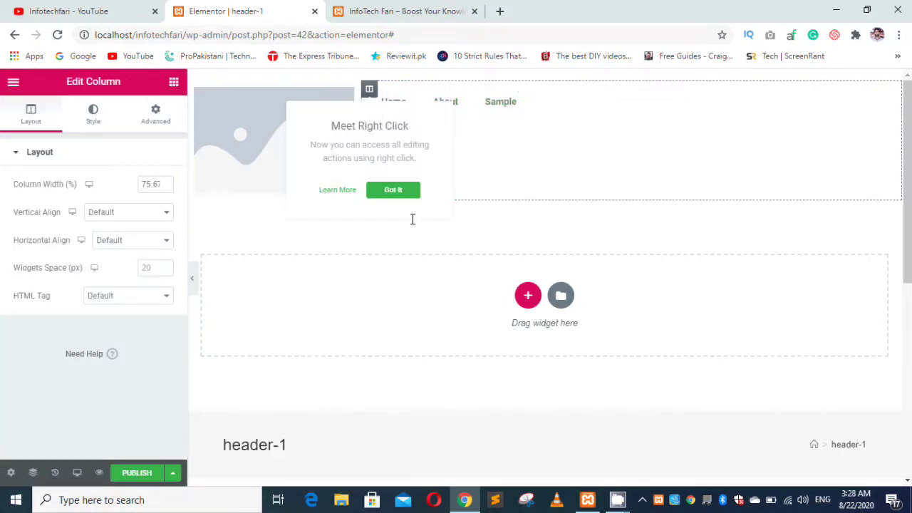
click(398, 191)
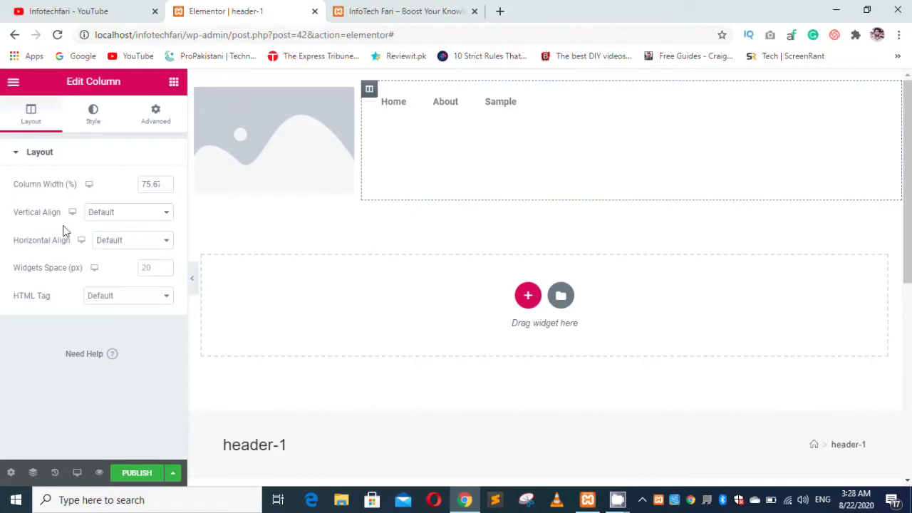
click(135, 212)
click(138, 246)
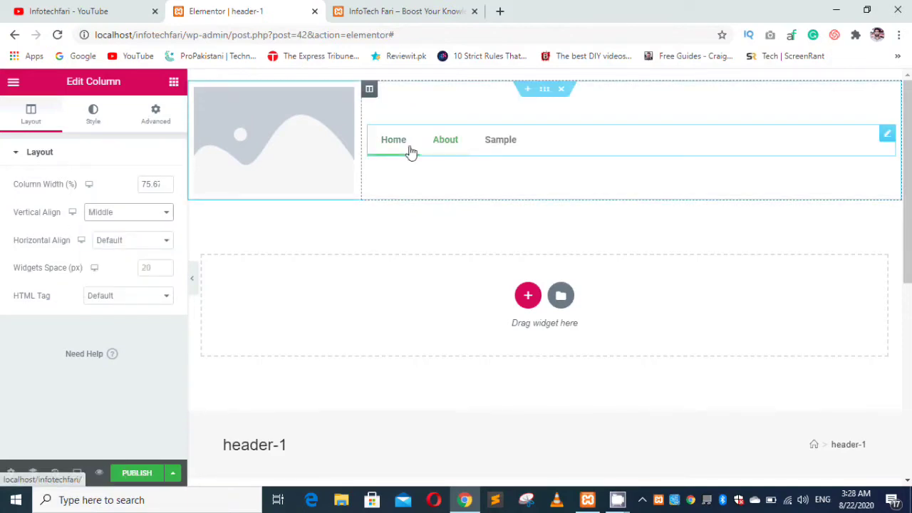
click(749, 147)
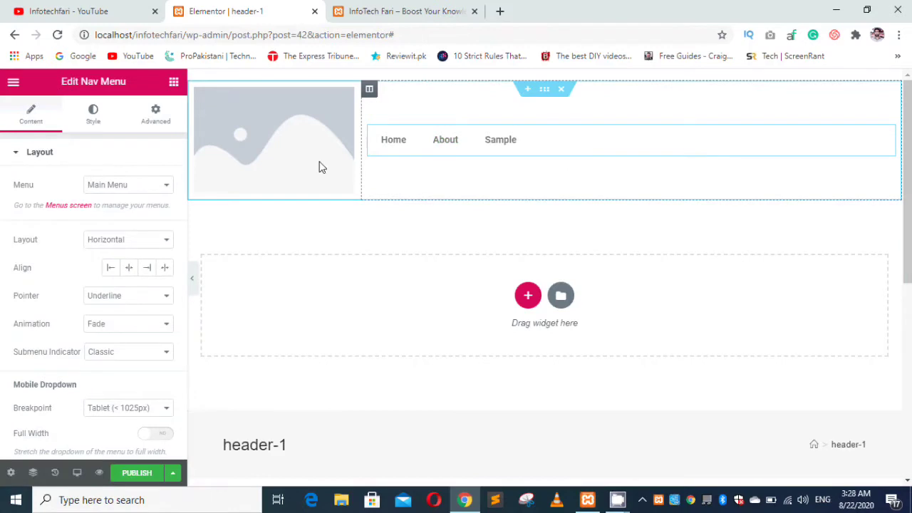
click(154, 271)
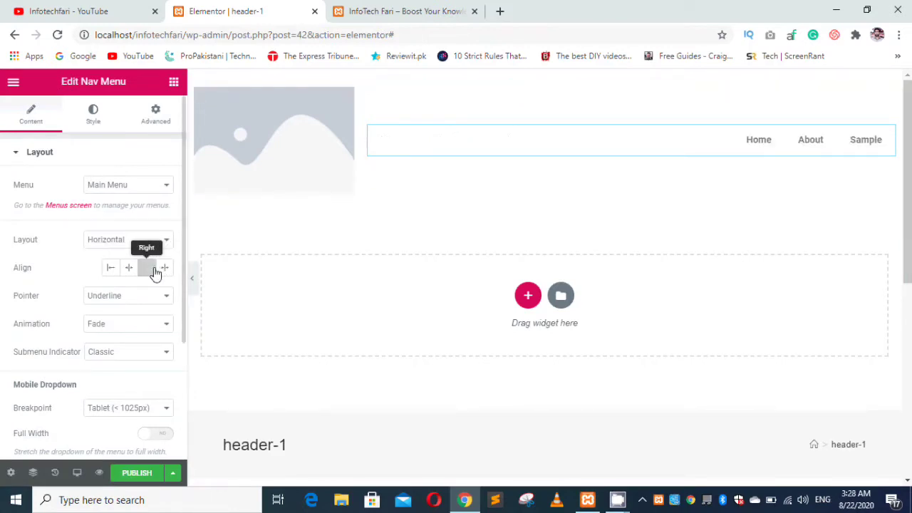
- Upload Capturaae.PNG from the Desktop and insert it as the picture of the header's Image widget
click(254, 133)
click(74, 255)
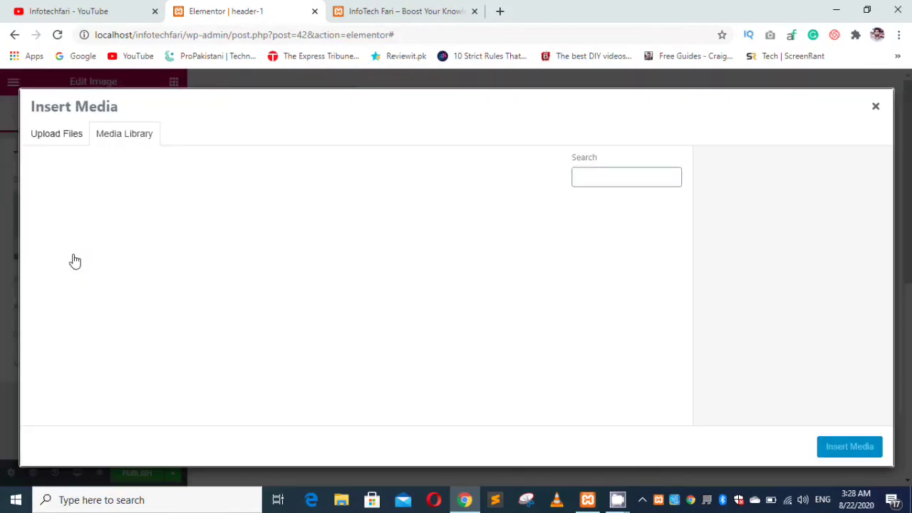
click(473, 293)
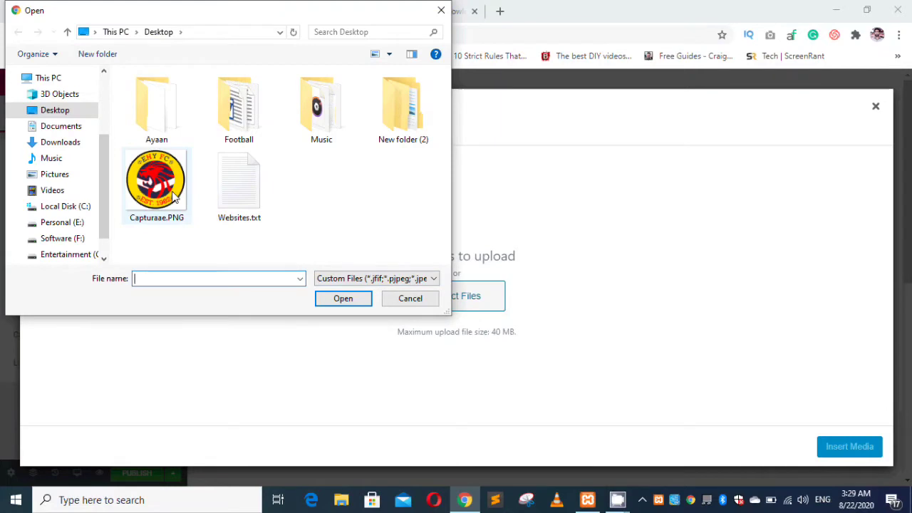
click(157, 184)
click(333, 300)
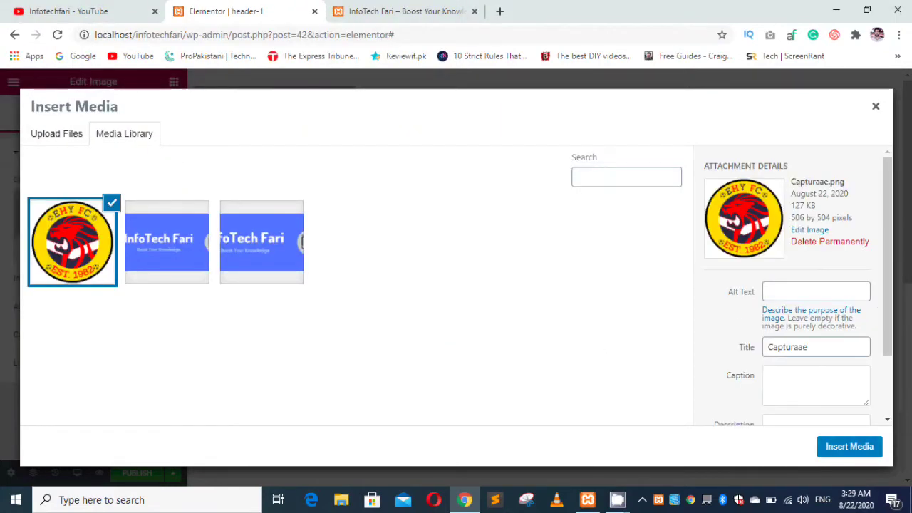
click(844, 447)
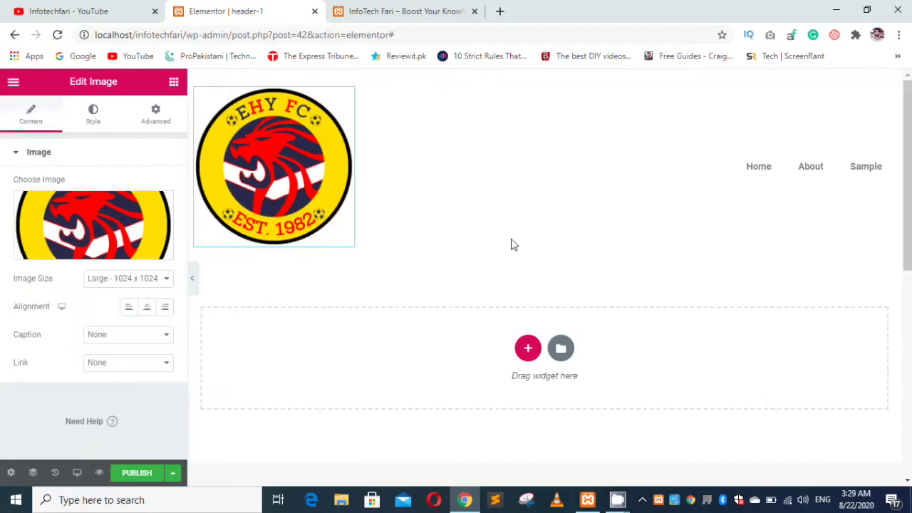
- Narrow the logo column to about half its width and centre the Nav Menu items
drag(360, 182, 272, 112)
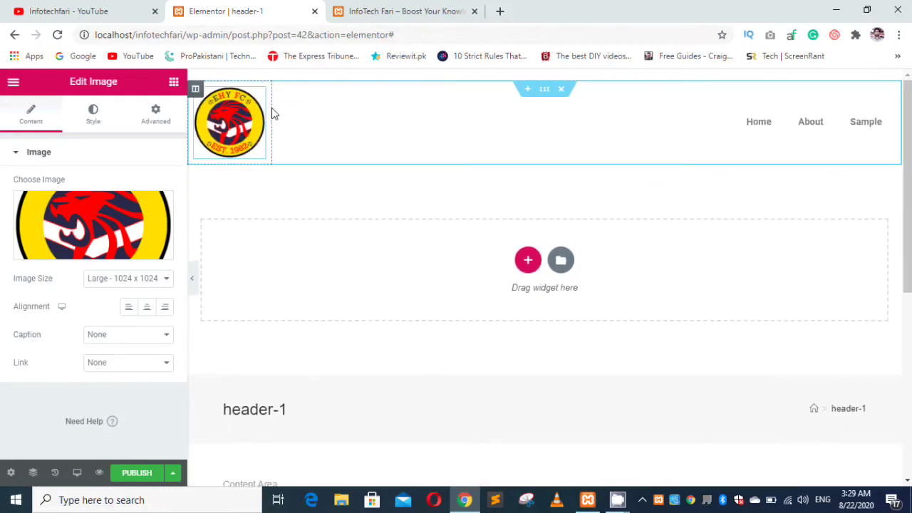
click(665, 134)
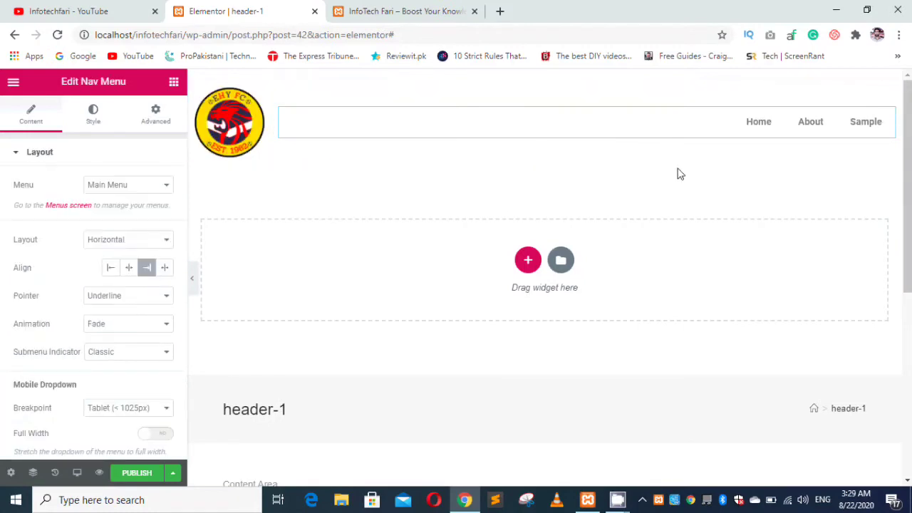
click(129, 267)
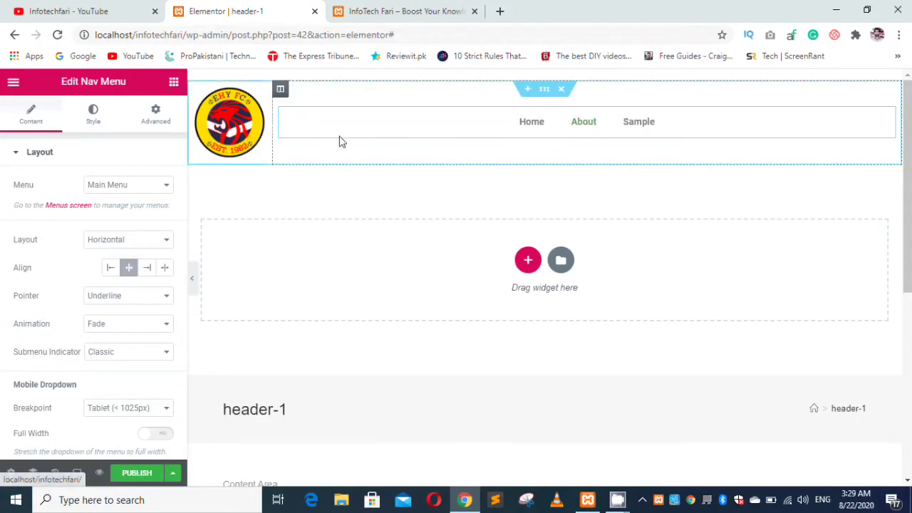
- Give the header section a classic background in bright yellow, #F8F322
click(544, 93)
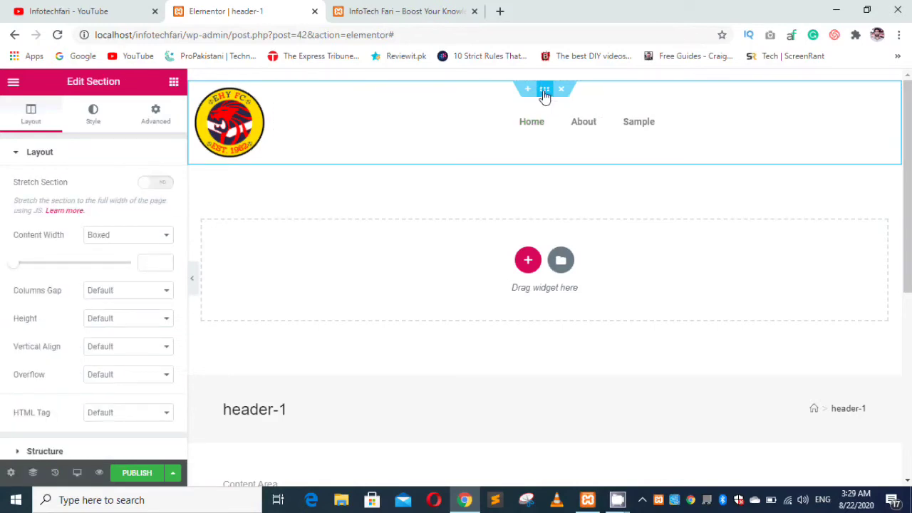
click(91, 120)
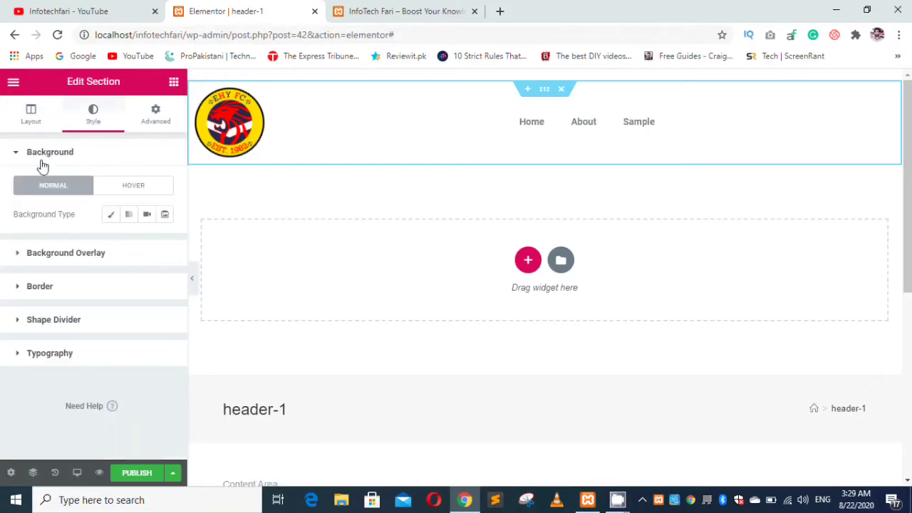
click(111, 215)
click(146, 244)
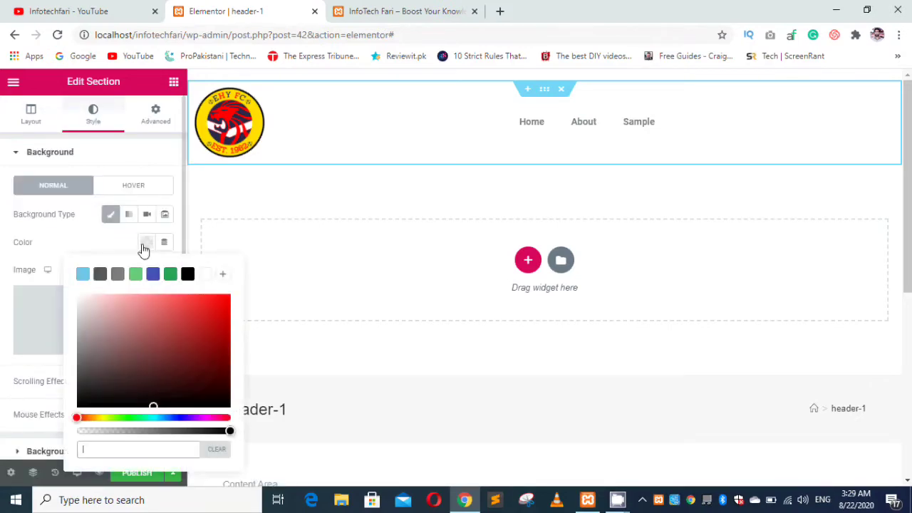
click(154, 277)
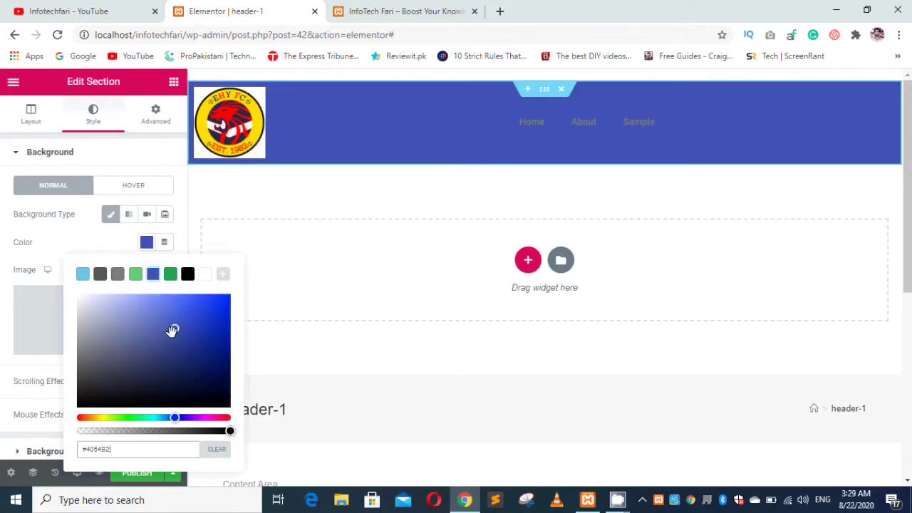
click(102, 419)
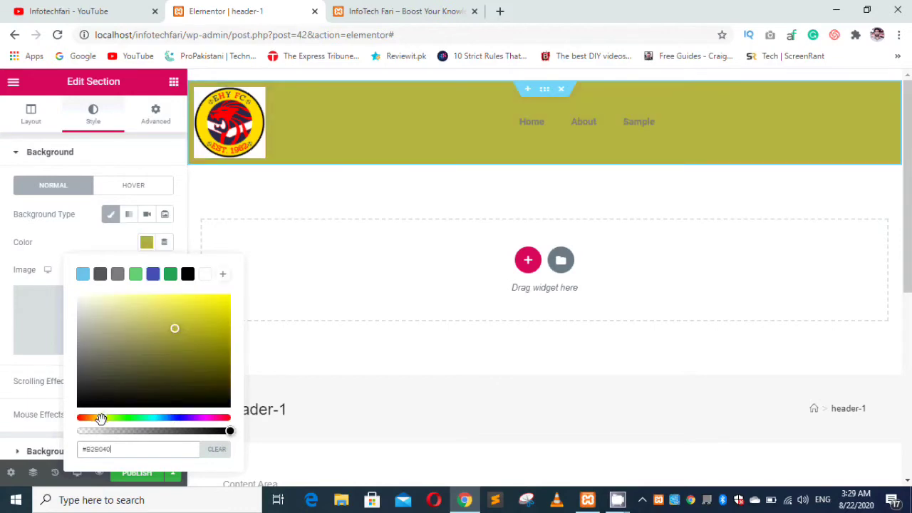
drag(174, 330, 206, 299)
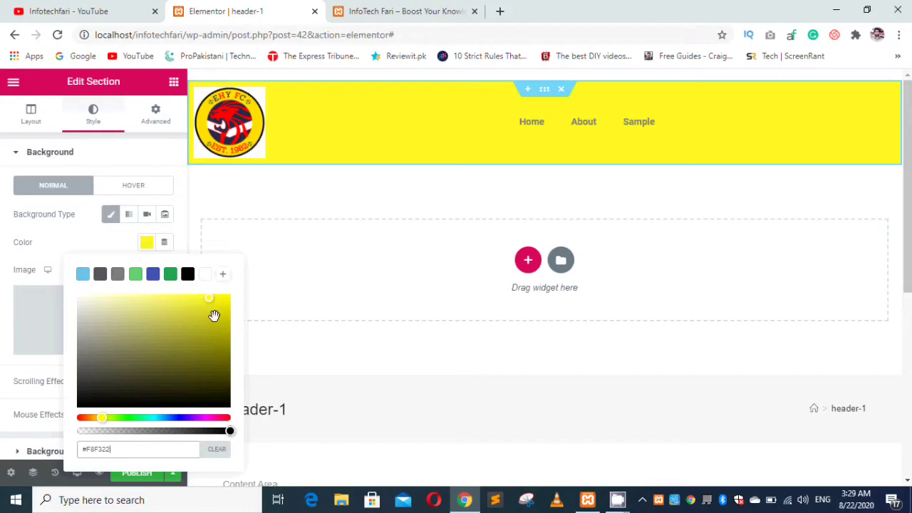
click(427, 143)
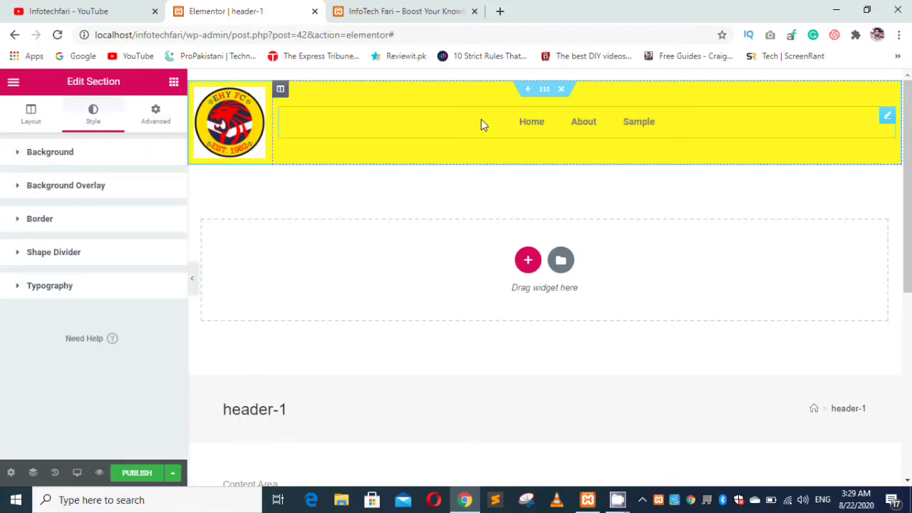
- Set the Nav Menu's main menu typography size to 40 px
click(481, 121)
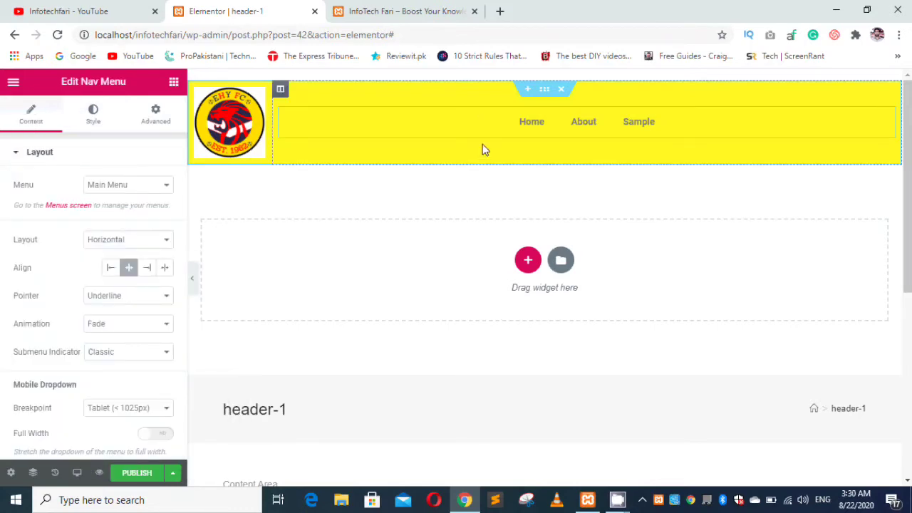
click(94, 114)
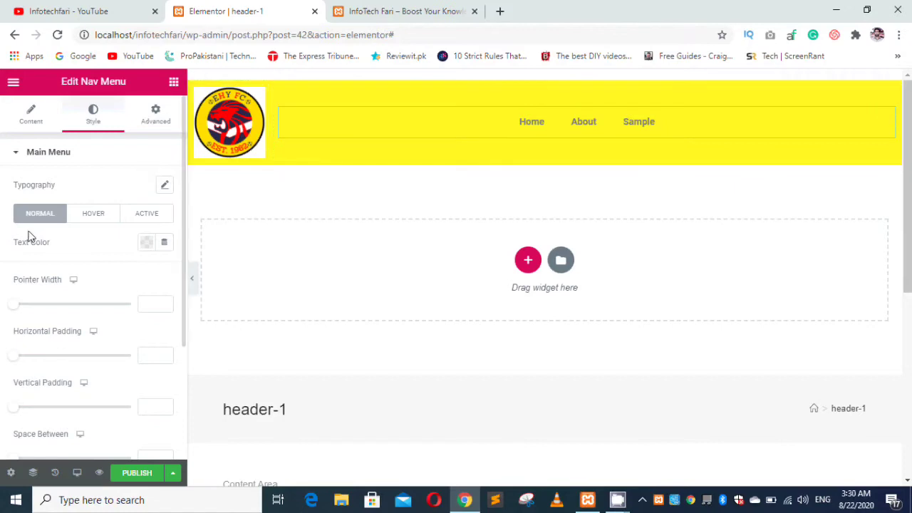
click(164, 184)
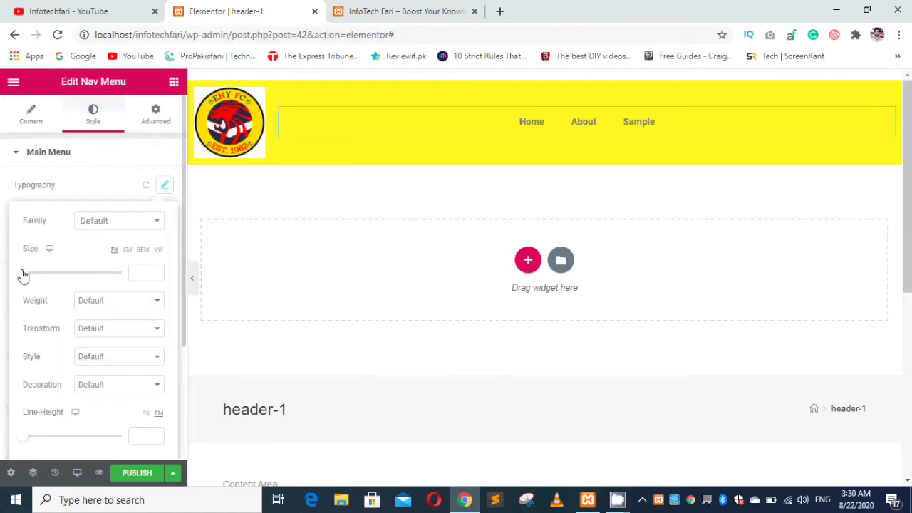
drag(23, 276, 42, 278)
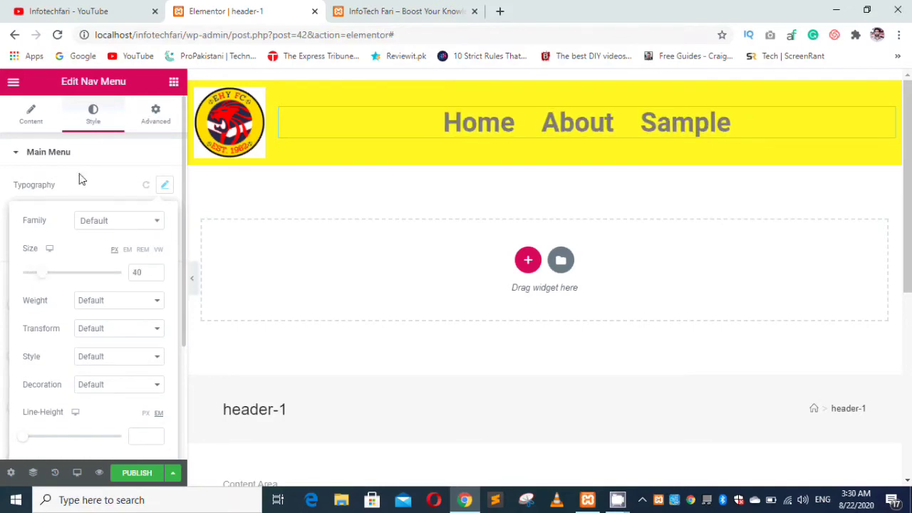
click(474, 143)
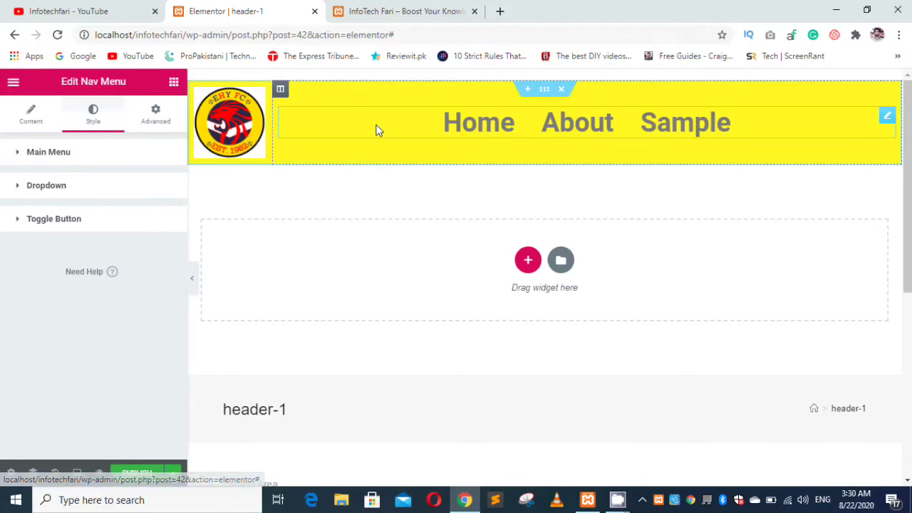
- Change the Nav Menu's pointer style to Background
click(35, 116)
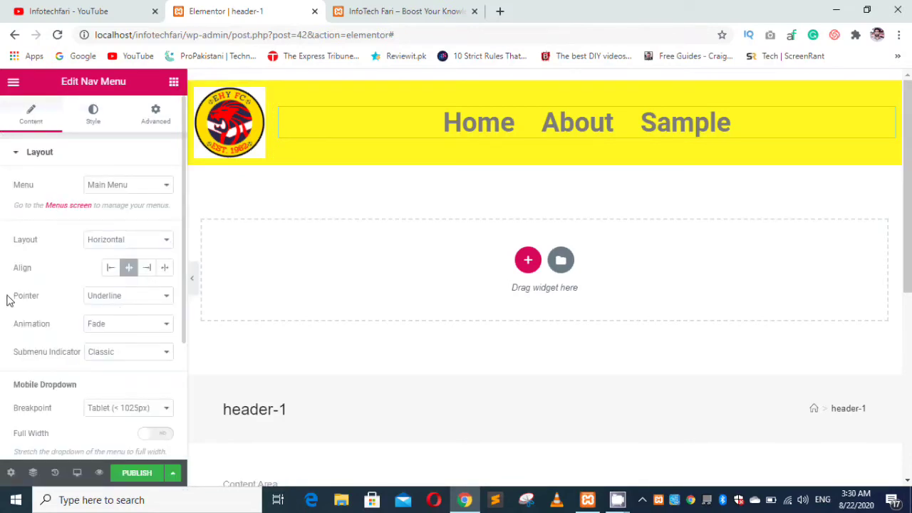
click(101, 298)
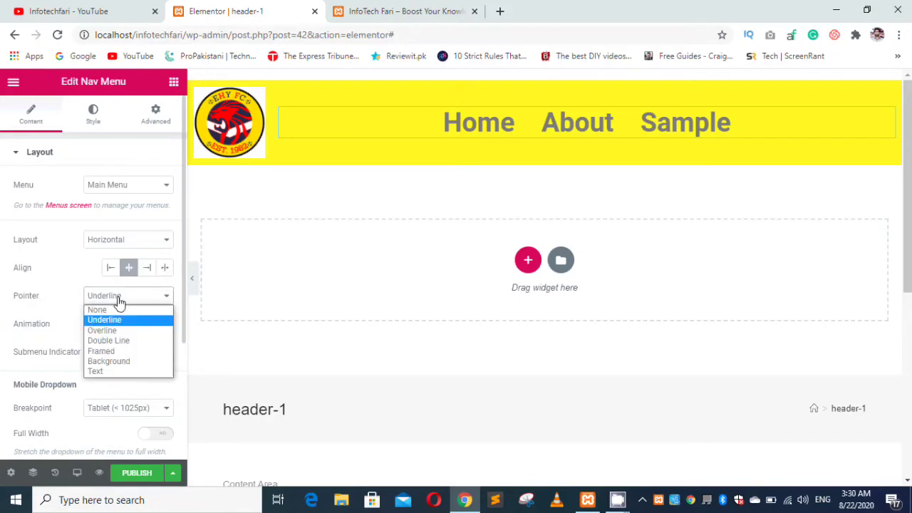
click(122, 361)
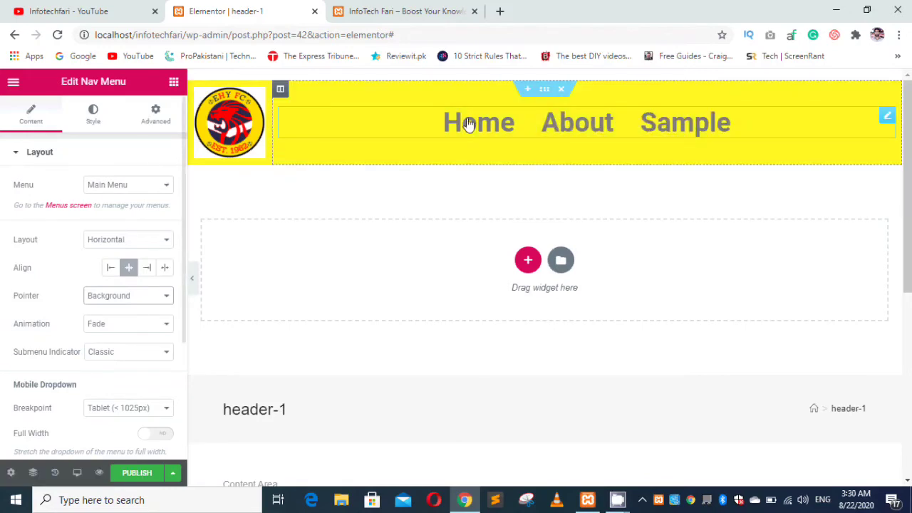
- Try Verdana for the main menu typography, then set its font family to Times New Roman
click(92, 120)
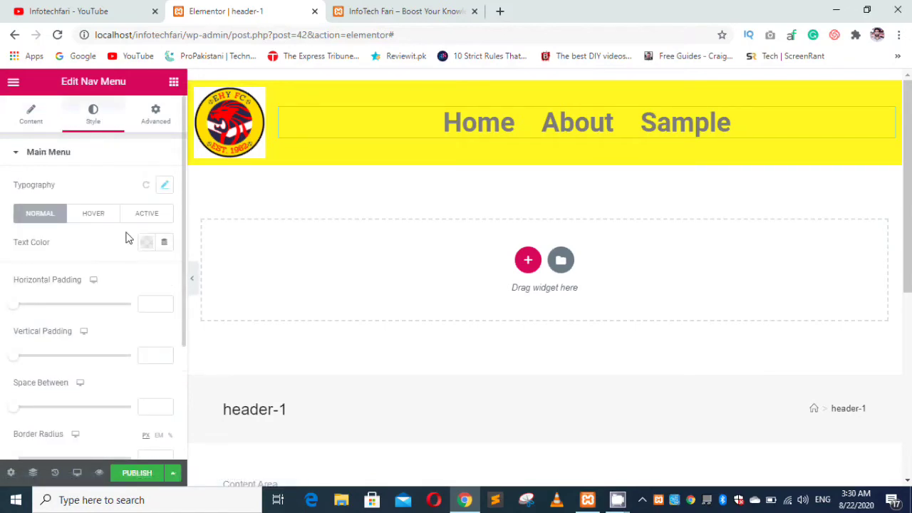
click(165, 186)
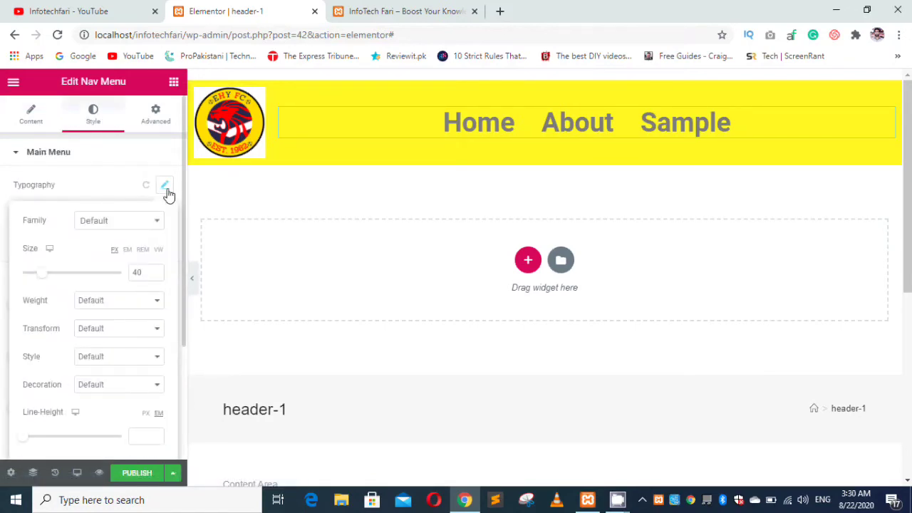
click(139, 229)
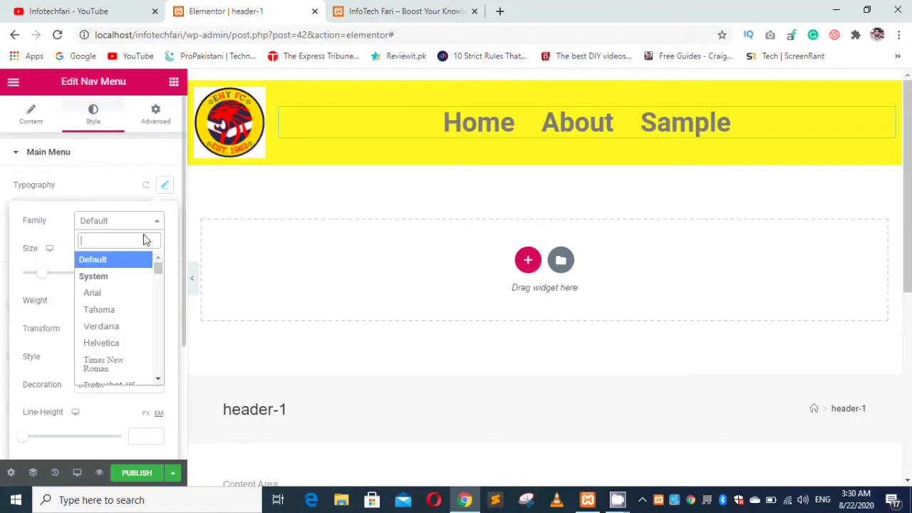
click(114, 328)
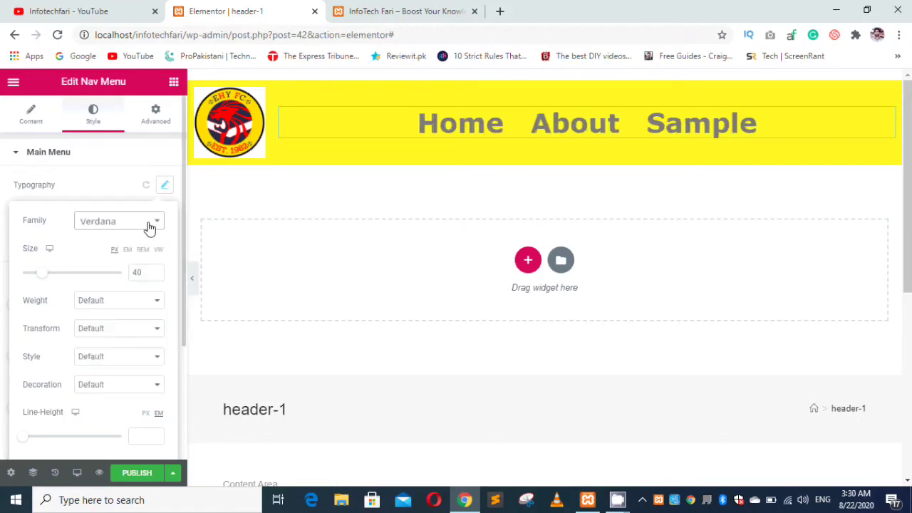
click(138, 224)
click(116, 362)
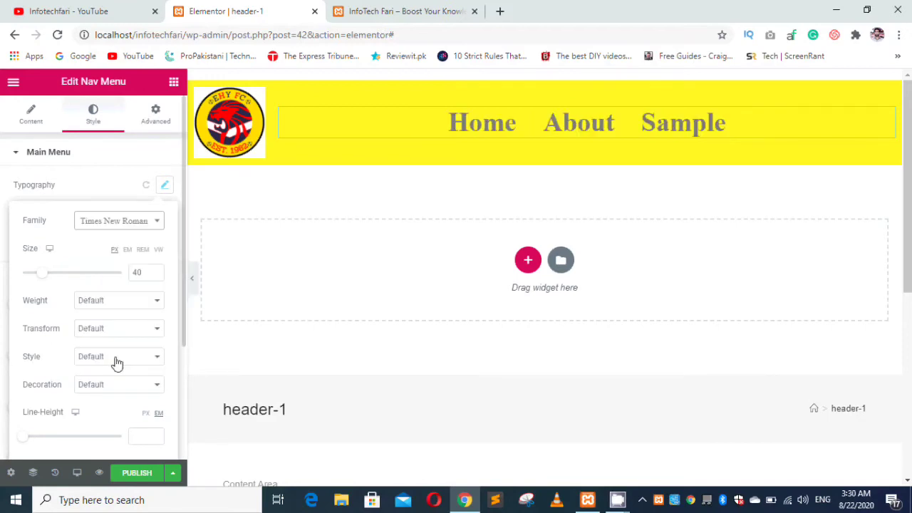
click(117, 160)
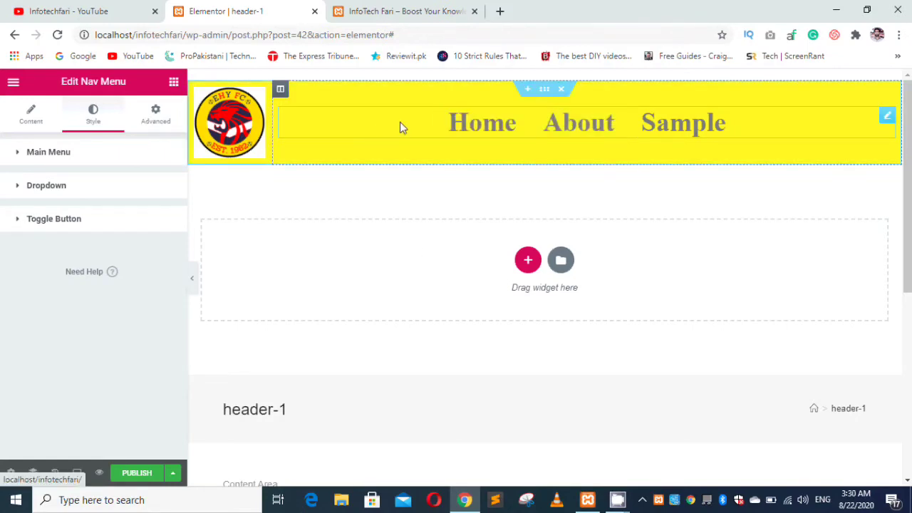
- Set the main menu's normal text color to black, #000000, and look over the header on the page
click(77, 153)
click(151, 247)
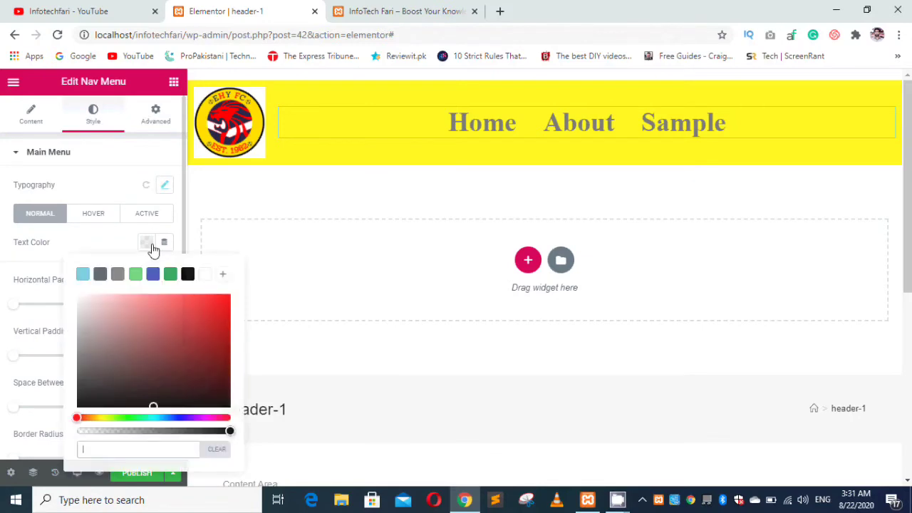
click(188, 275)
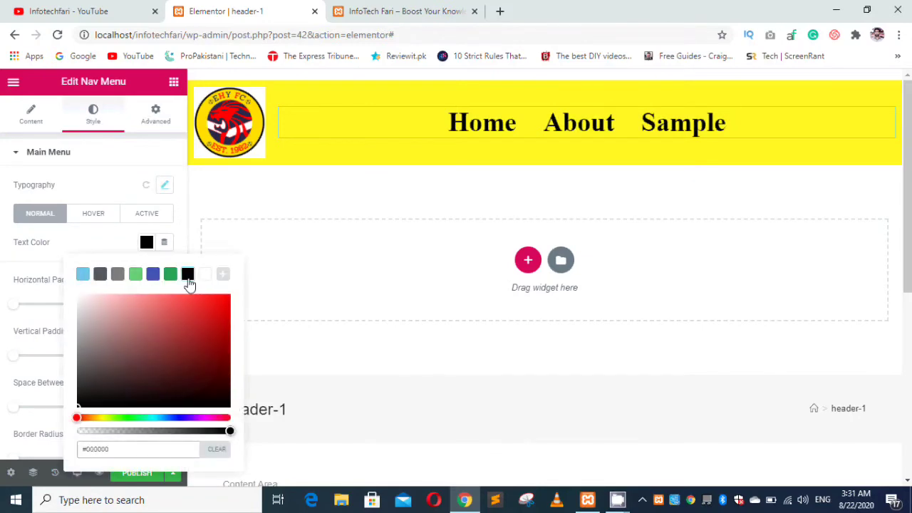
click(79, 152)
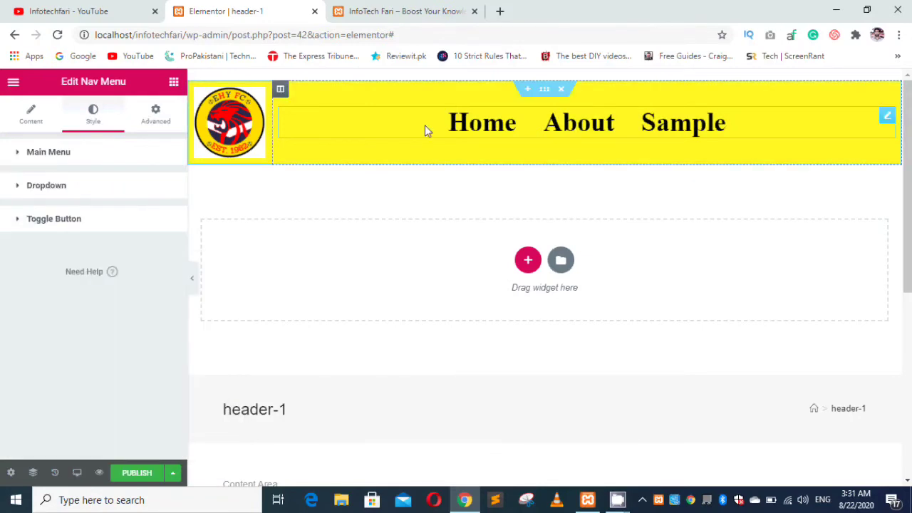
scroll(435, 161, down, 2)
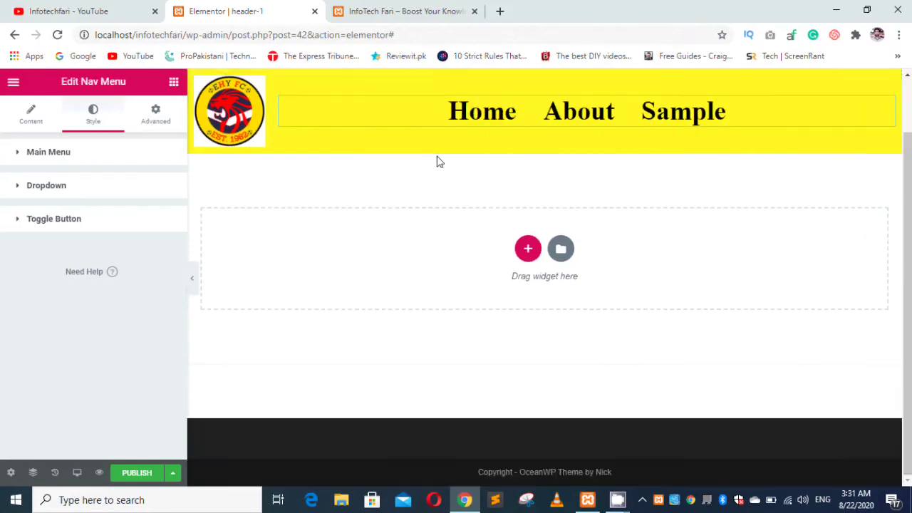
scroll(436, 159, up, 2)
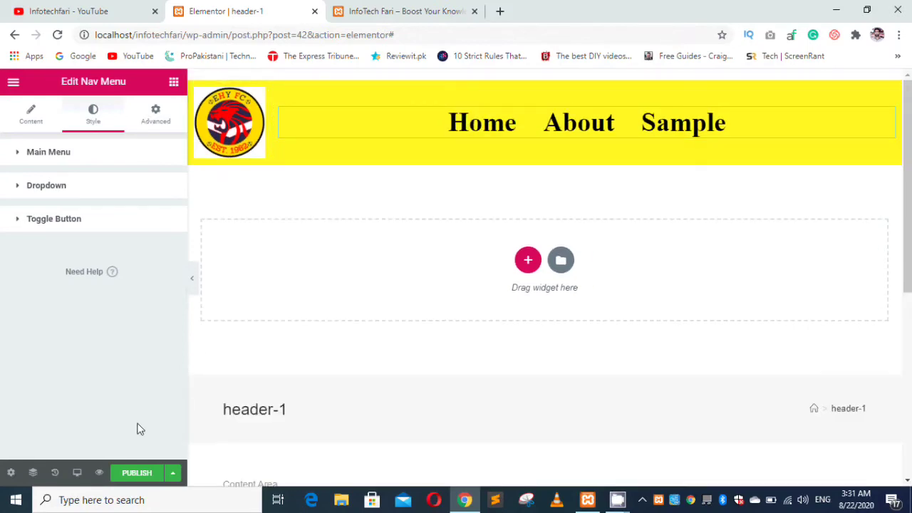
- Publish the header template with a display condition that includes the Entire Site, then save and close the publish settings
click(134, 478)
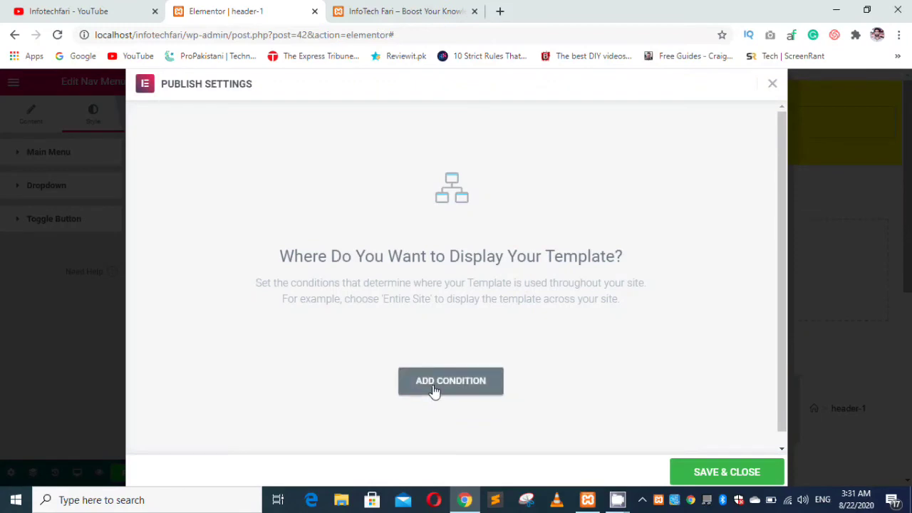
click(434, 384)
click(419, 363)
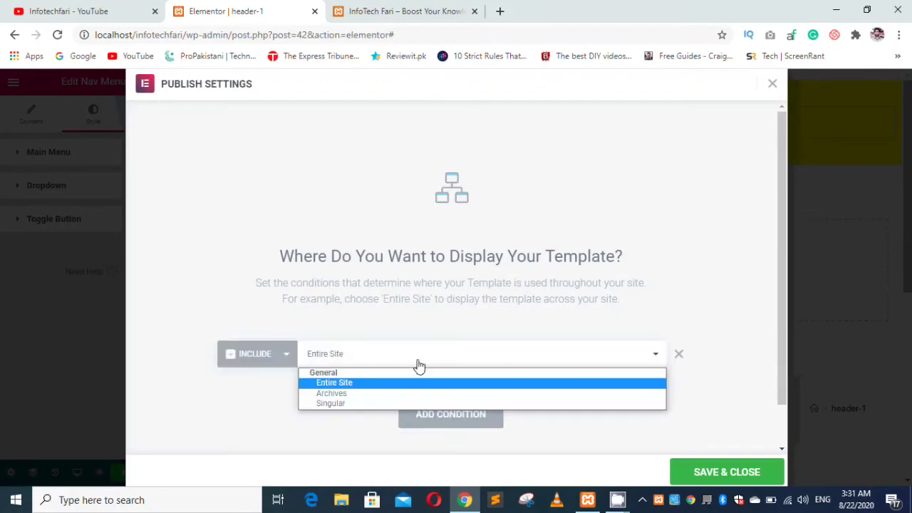
click(375, 405)
click(499, 365)
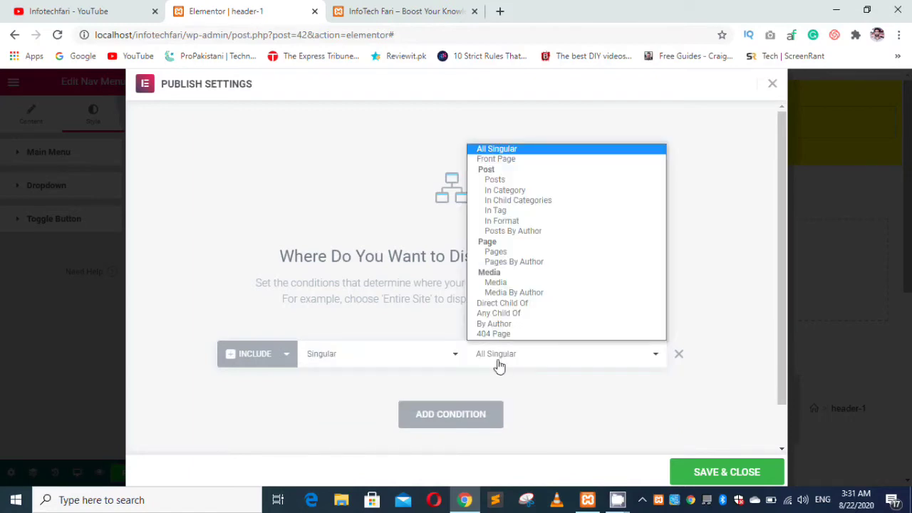
click(499, 366)
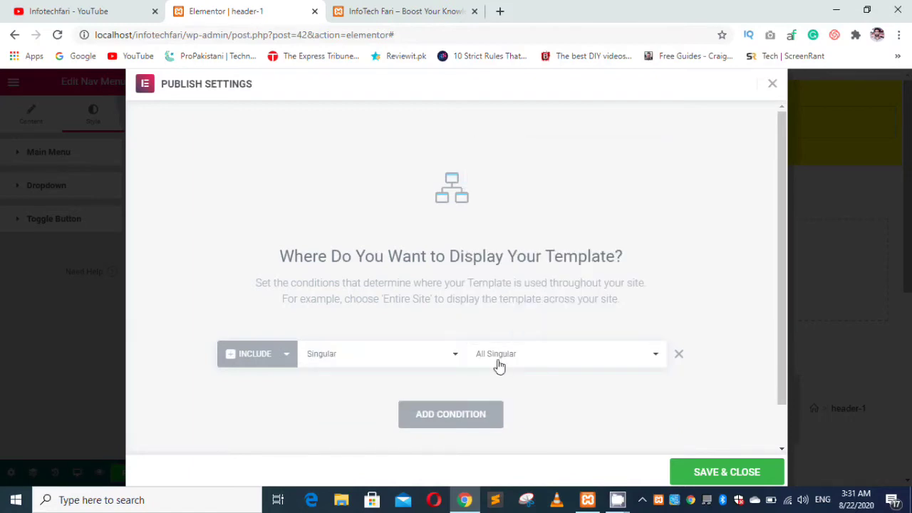
click(350, 367)
click(349, 385)
click(712, 473)
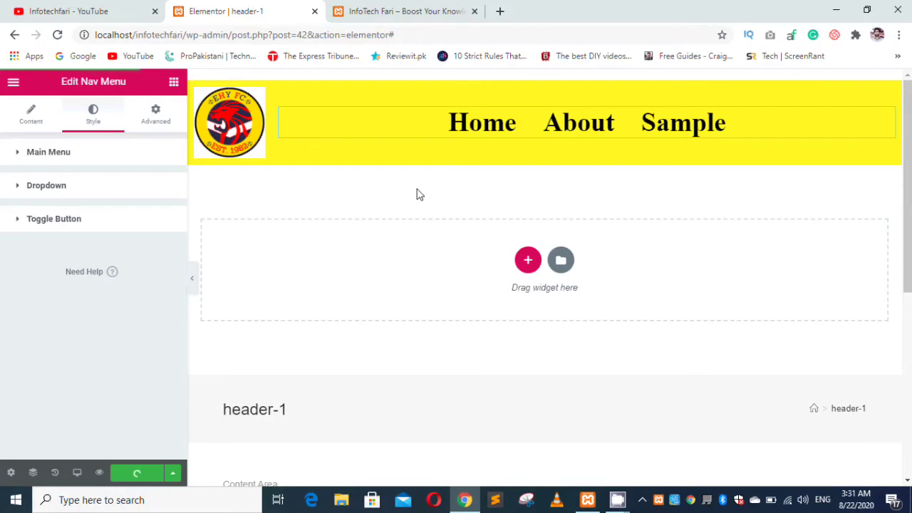
- Reload the site's front page and compare its published header with the template in the editor
click(404, 8)
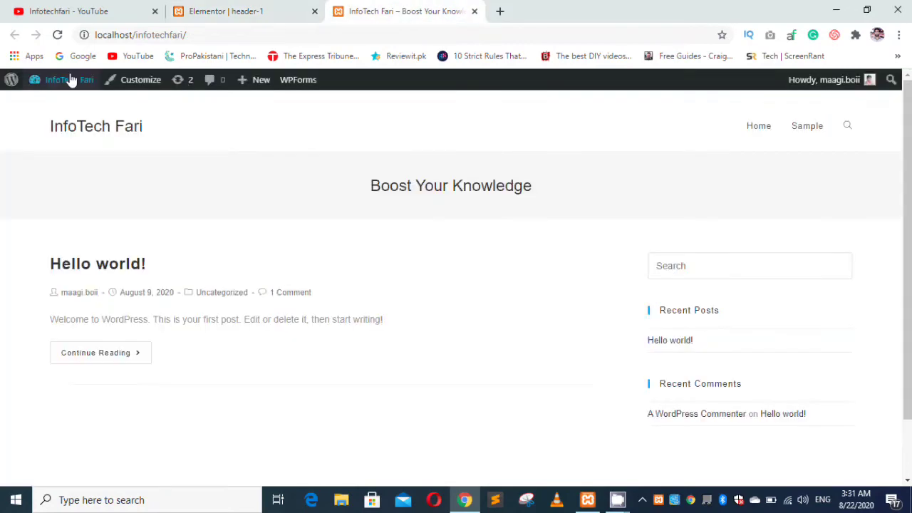
click(60, 40)
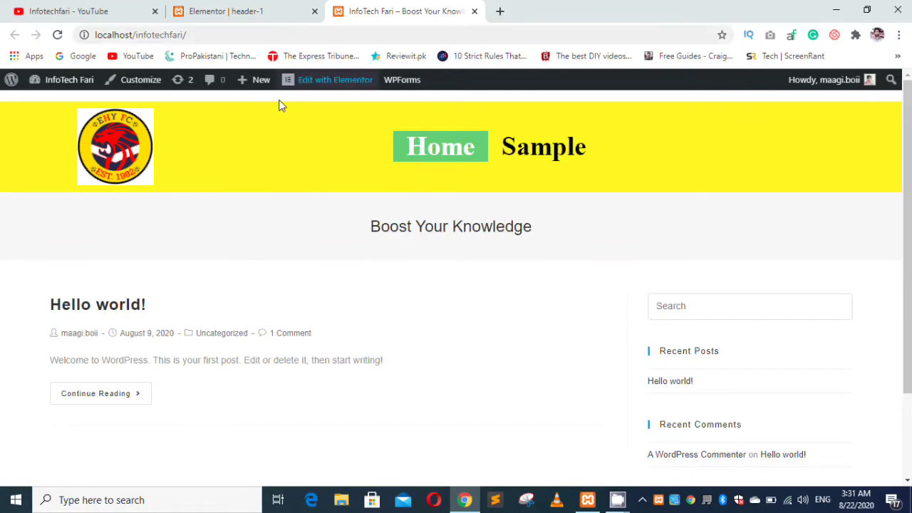
click(237, 11)
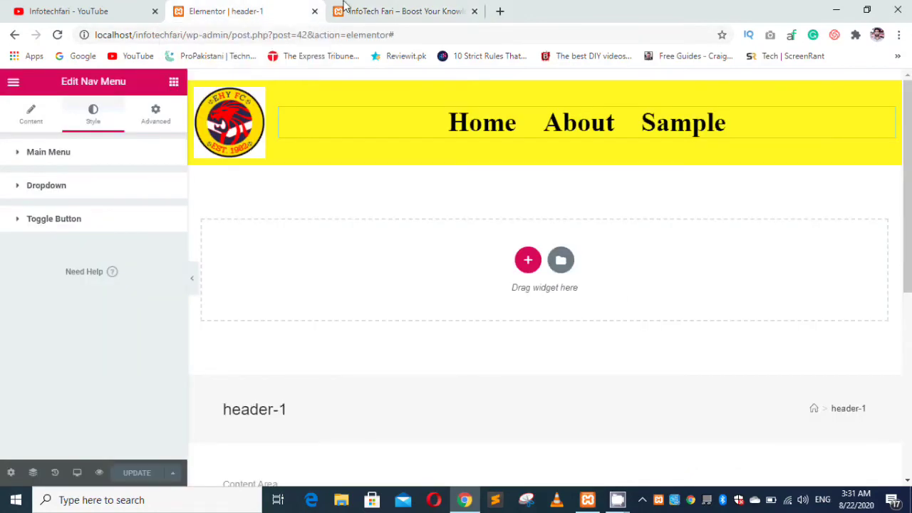
- Go from the live site to the WordPress dashboard and open the Menus screen under Appearance
click(399, 10)
mouse_move(43, 79)
click(38, 107)
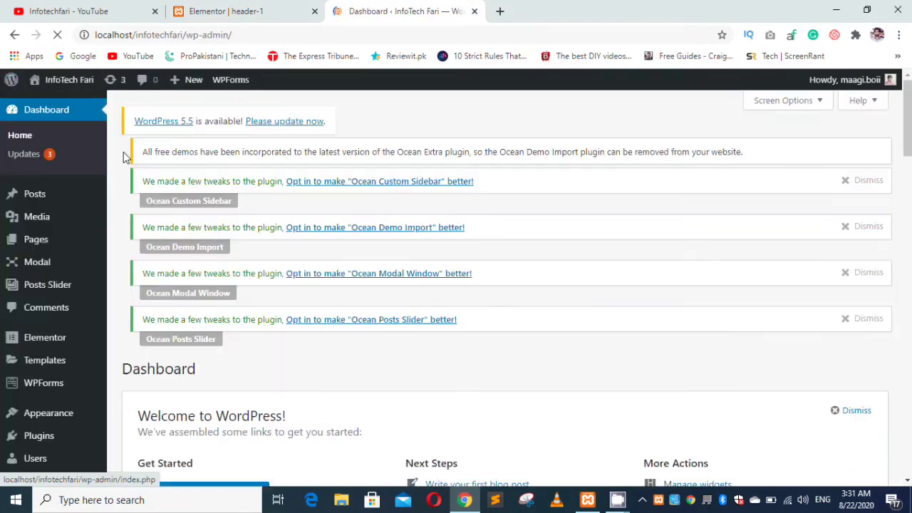
scroll(63, 295, down, 3)
mouse_move(76, 324)
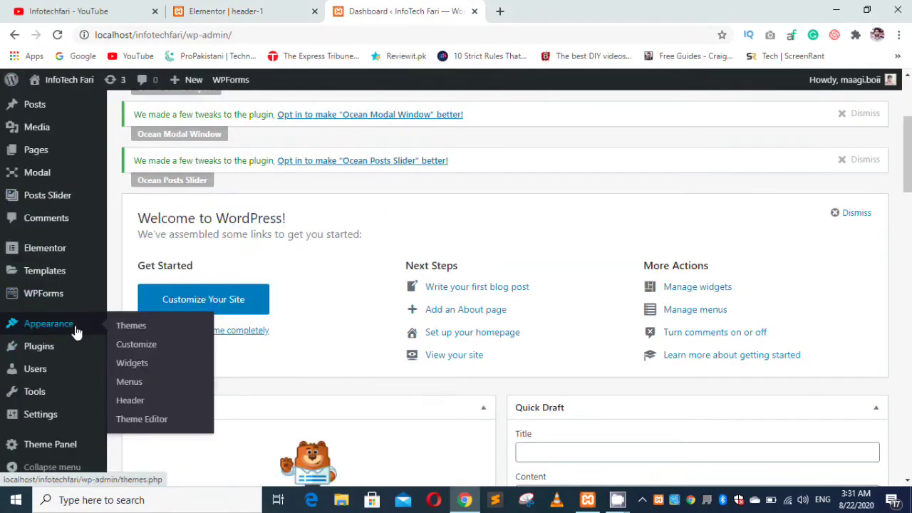
click(139, 387)
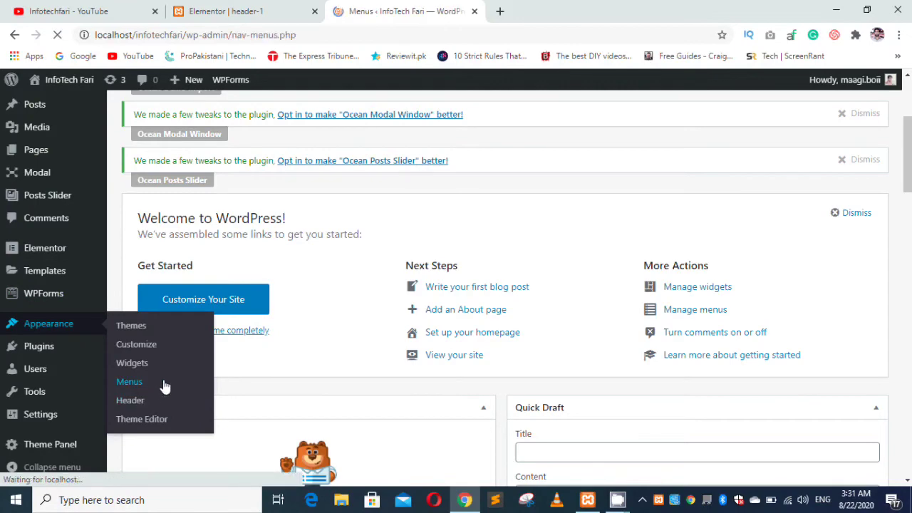
scroll(171, 381, down, 2)
scroll(183, 376, down, 3)
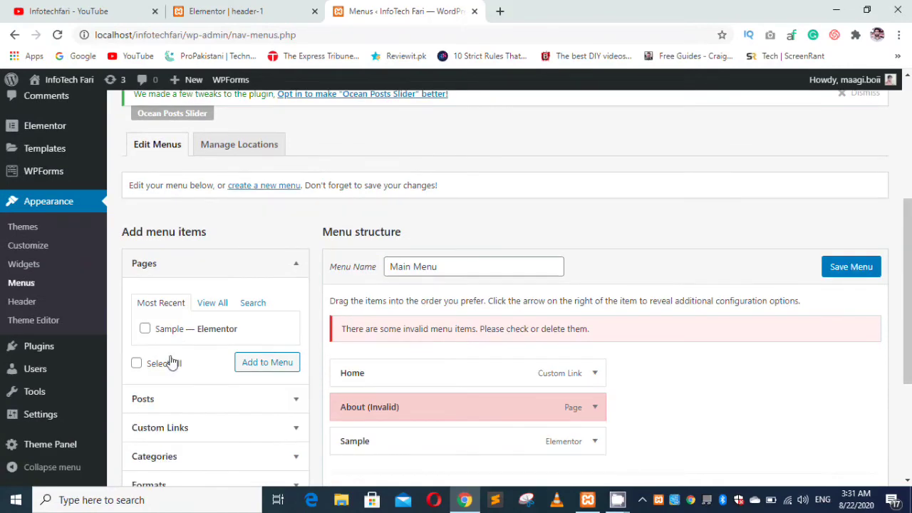
- Check the available pages and categories for menu items, then add a custom link with the URL #About to Main Menu
click(200, 311)
scroll(200, 311, down, 1)
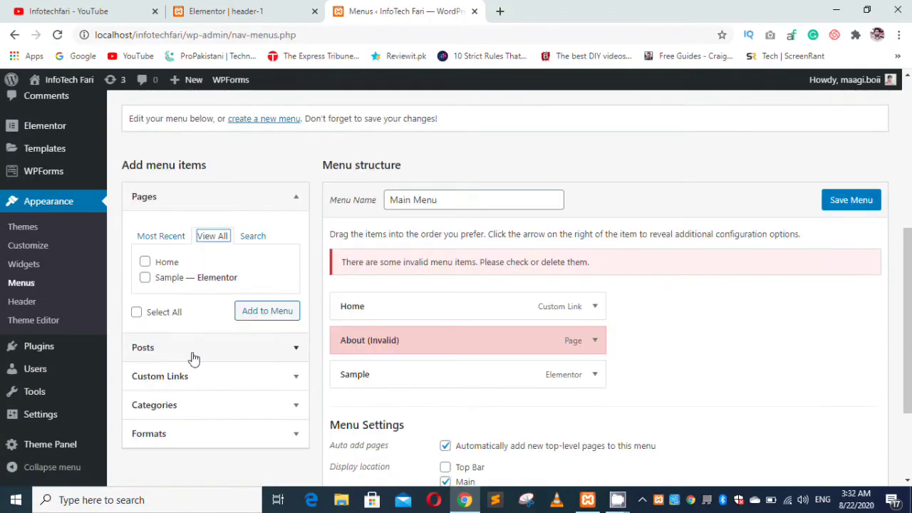
click(193, 350)
scroll(204, 388, down, 3)
click(204, 313)
scroll(207, 318, up, 3)
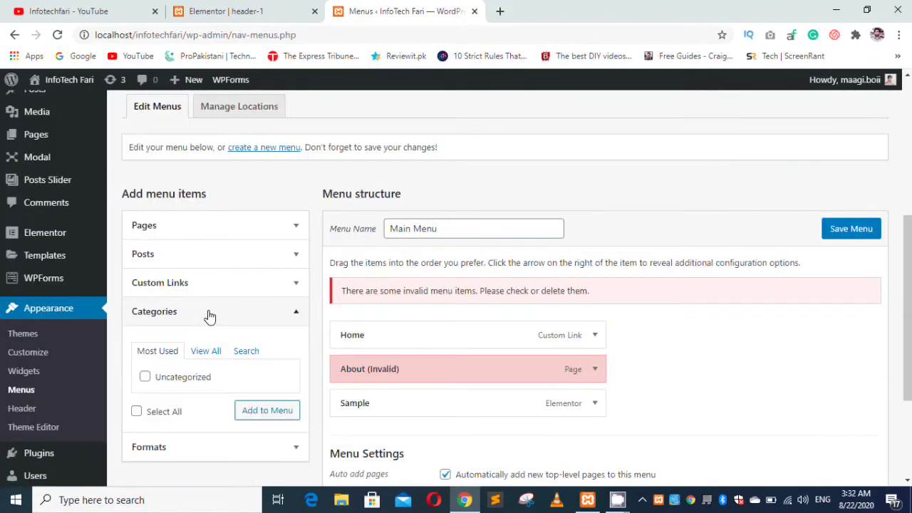
click(226, 293)
click(226, 327)
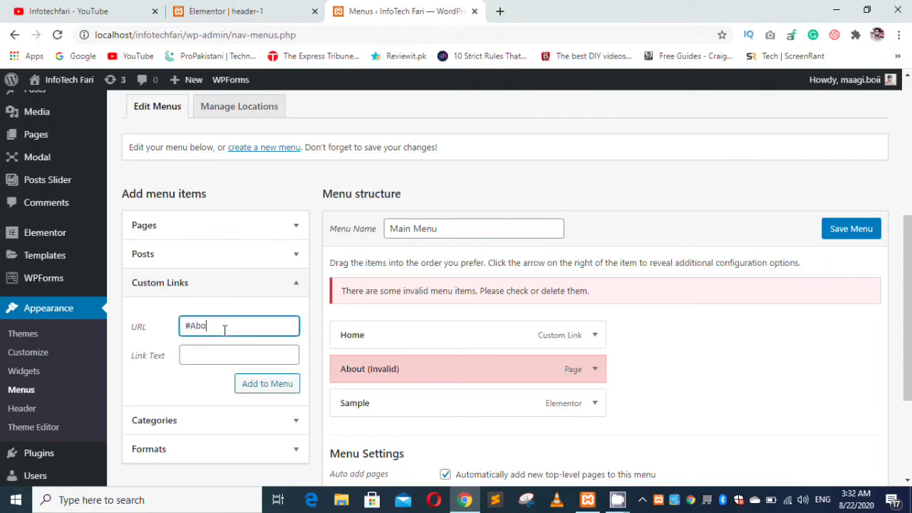
text(#About)
key(Return)
- Remove the invalid About page item from Main Menu and move the new custom link between Home and Sample
click(596, 369)
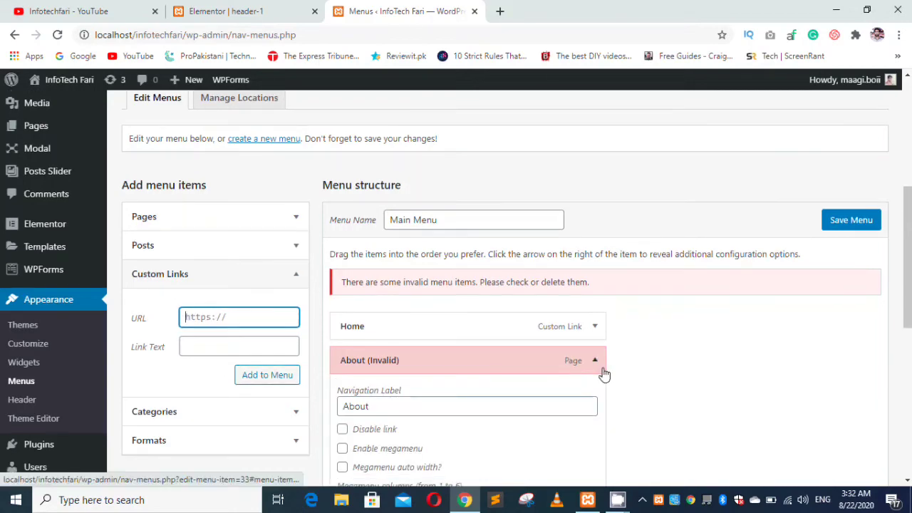
scroll(499, 364, down, 3)
click(362, 405)
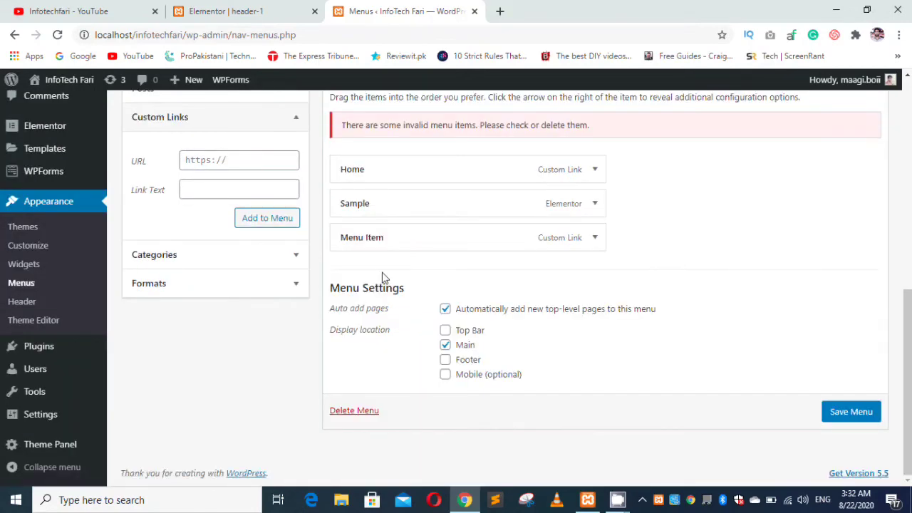
drag(407, 240, 464, 245)
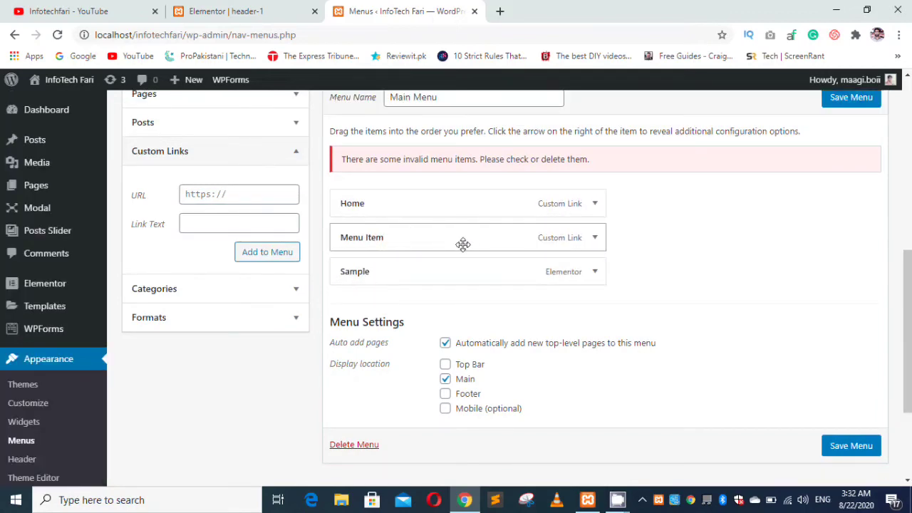
- Set the new custom link's navigation label to About and trim the text at the end of its URL
click(579, 238)
scroll(405, 418, down, 3)
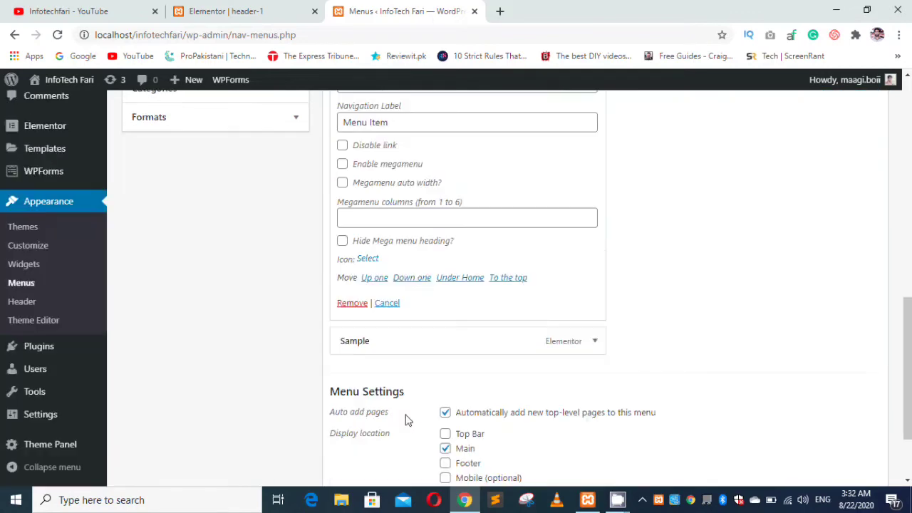
scroll(499, 314, up, 2)
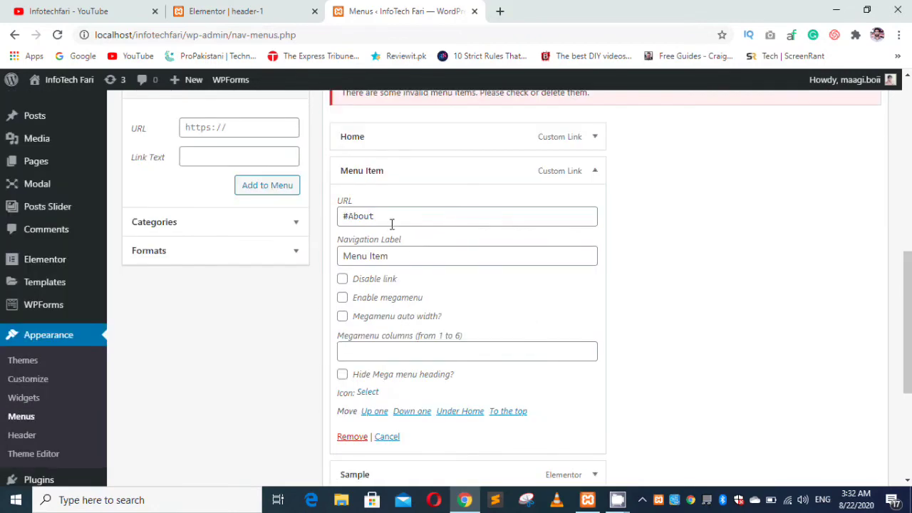
drag(400, 252, 293, 262)
text(About)
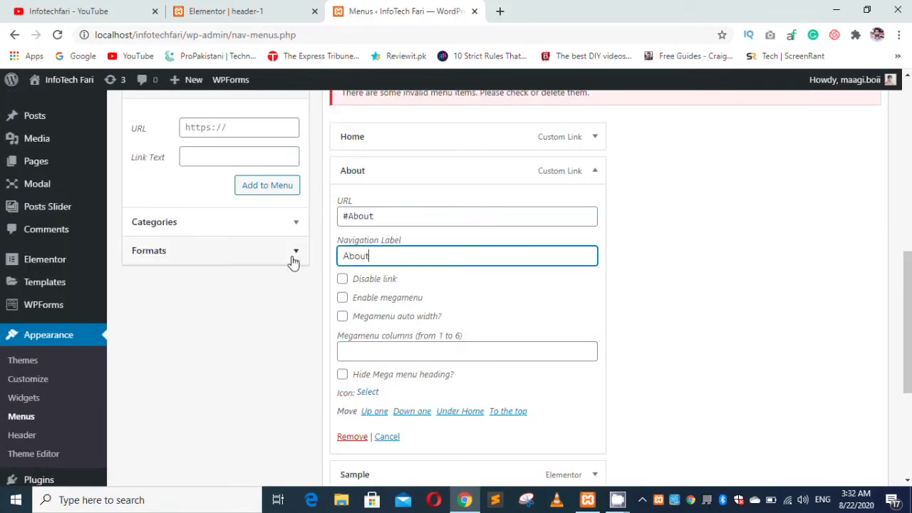
click(376, 218)
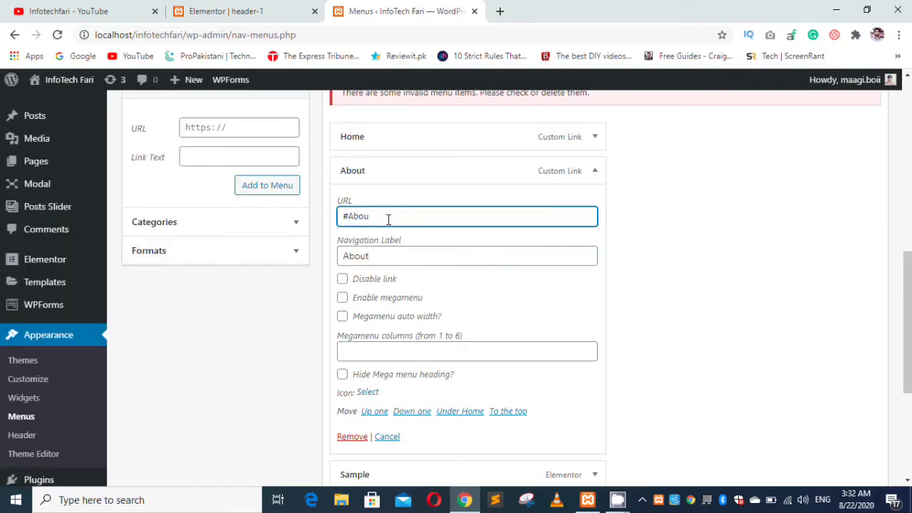
click(595, 173)
- Add a custom link with the URL # and link text Contact to Main Menu, then save the menu
click(253, 129)
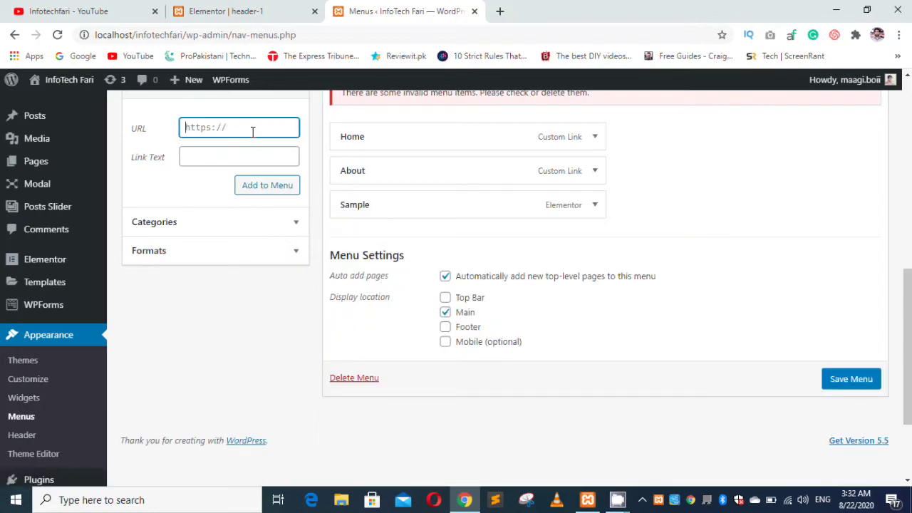
key(Tab)
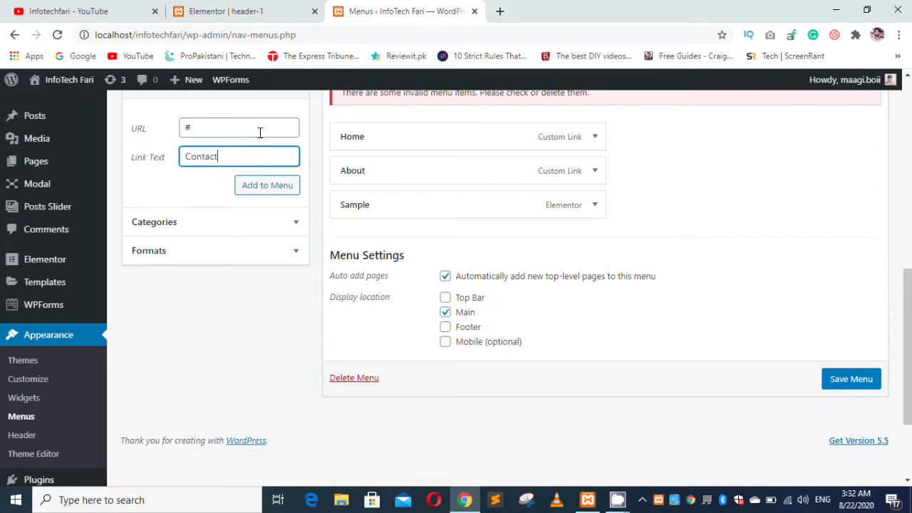
click(263, 189)
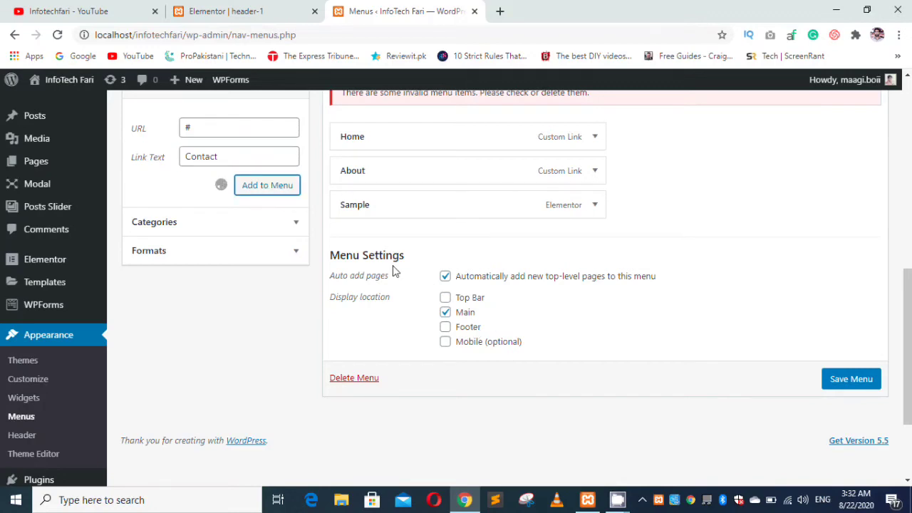
click(854, 419)
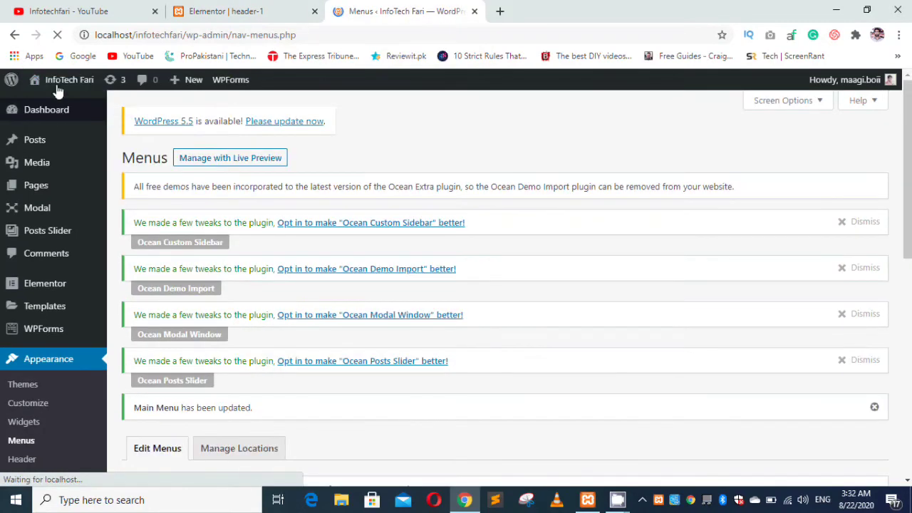
- Visit the live site to check the updated header menu and how the header behaves while scrolling
mouse_move(70, 86)
click(71, 106)
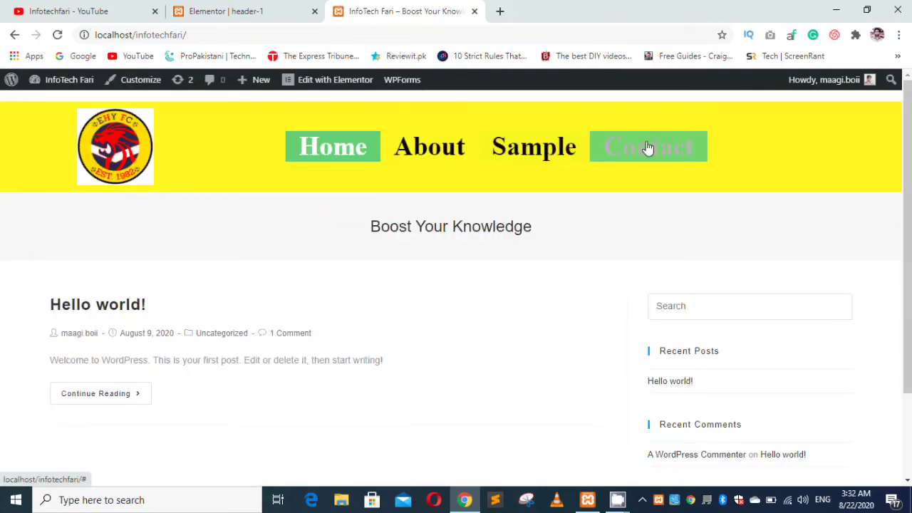
scroll(673, 149, down, 2)
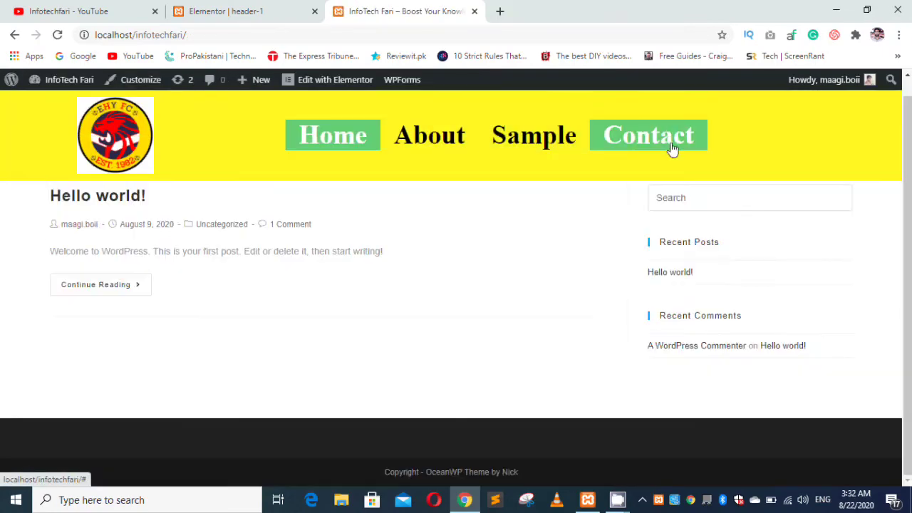
scroll(674, 148, up, 2)
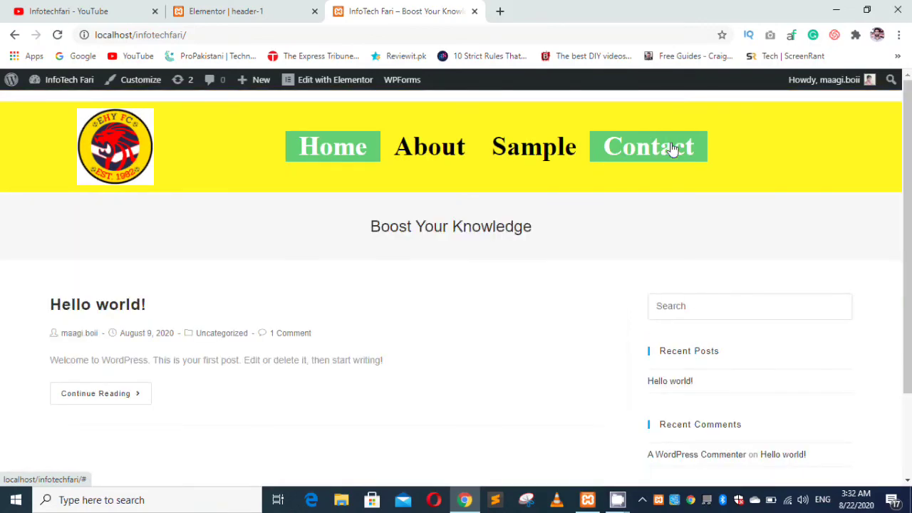
scroll(674, 148, down, 2)
scroll(674, 148, up, 2)
- In the Elementor header template, set the header section's Sticky motion effect to Top
click(246, 12)
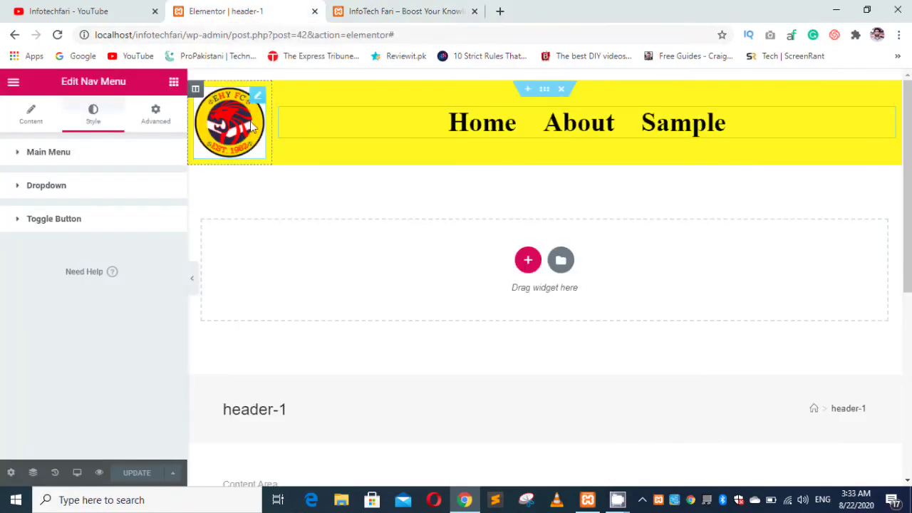
click(544, 91)
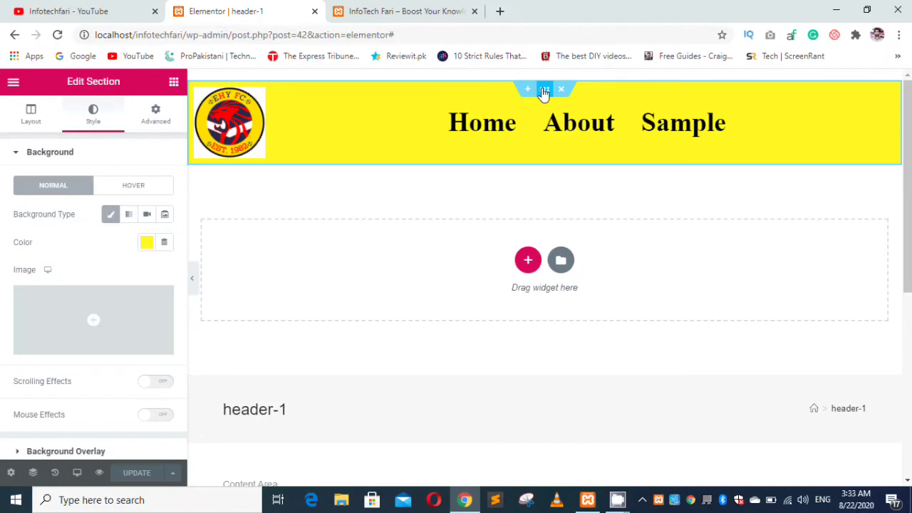
click(159, 118)
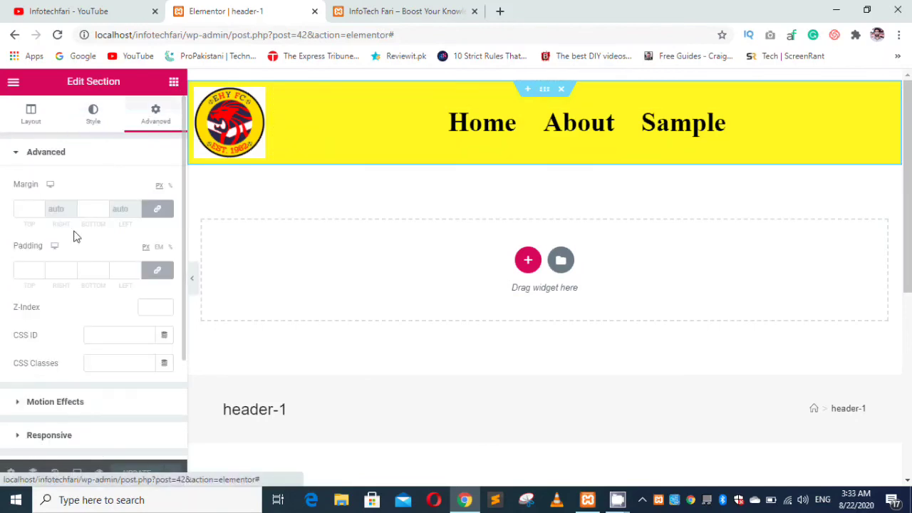
scroll(73, 238, down, 3)
click(60, 275)
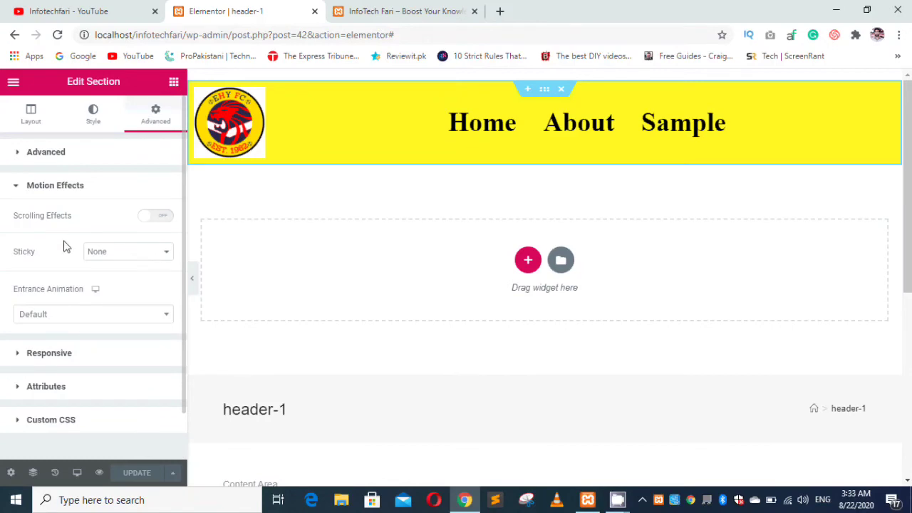
click(107, 257)
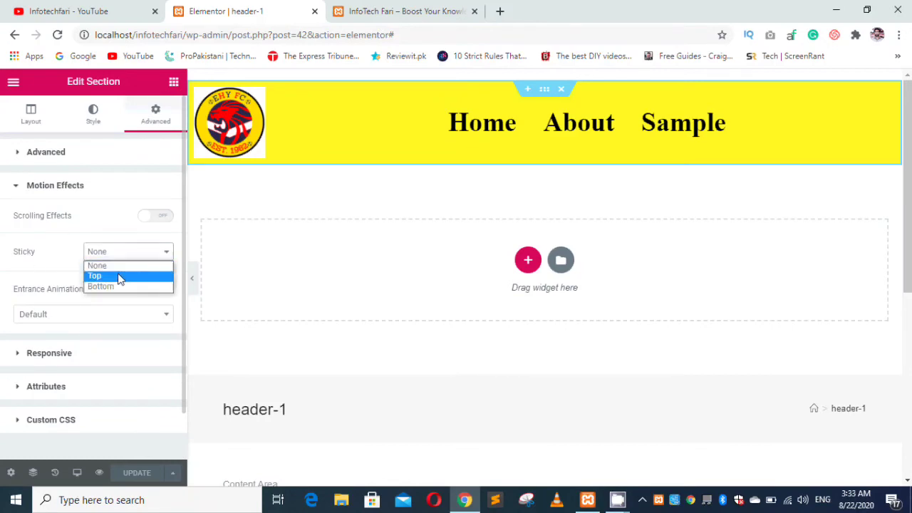
click(117, 278)
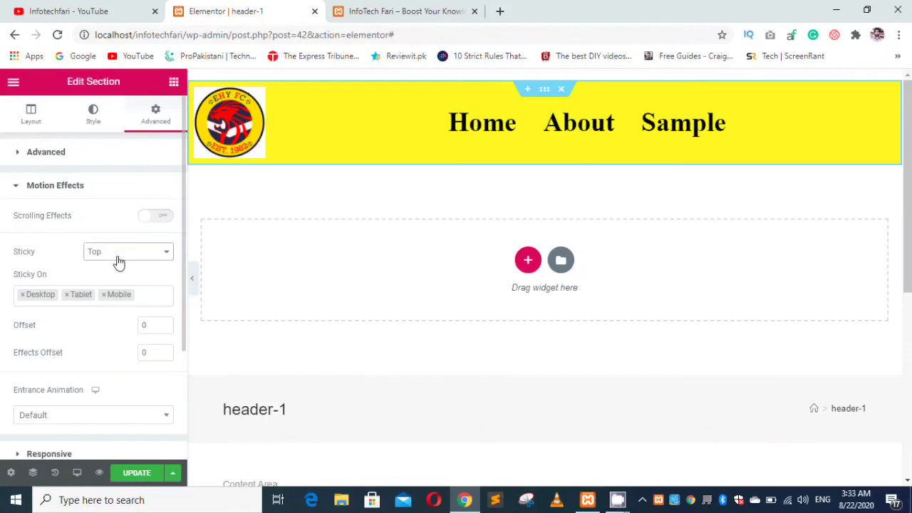
- Update the header template, then reload the live site's home page and check the header while scrolling
click(135, 474)
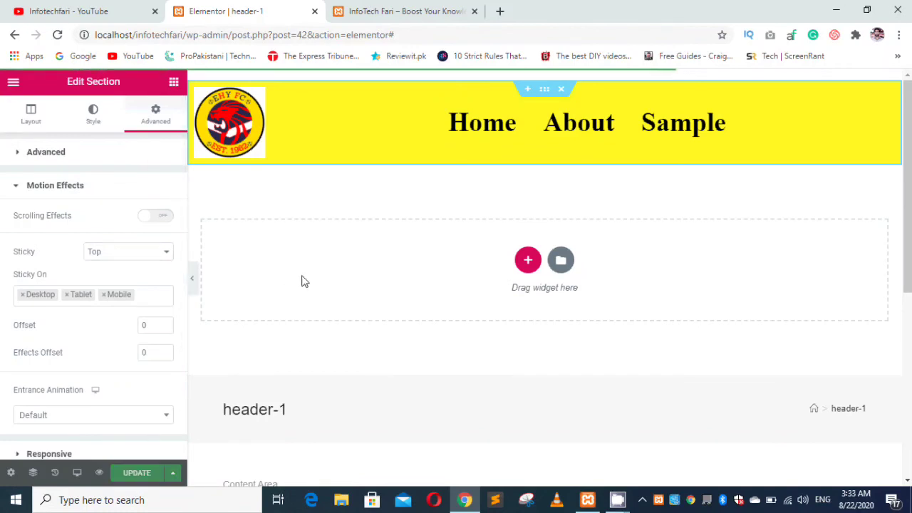
click(389, 11)
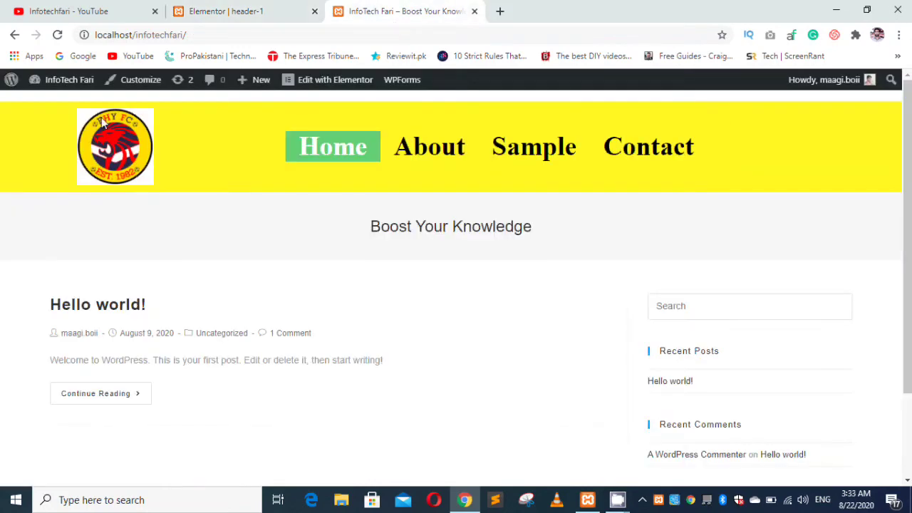
click(57, 34)
scroll(327, 200, down, 3)
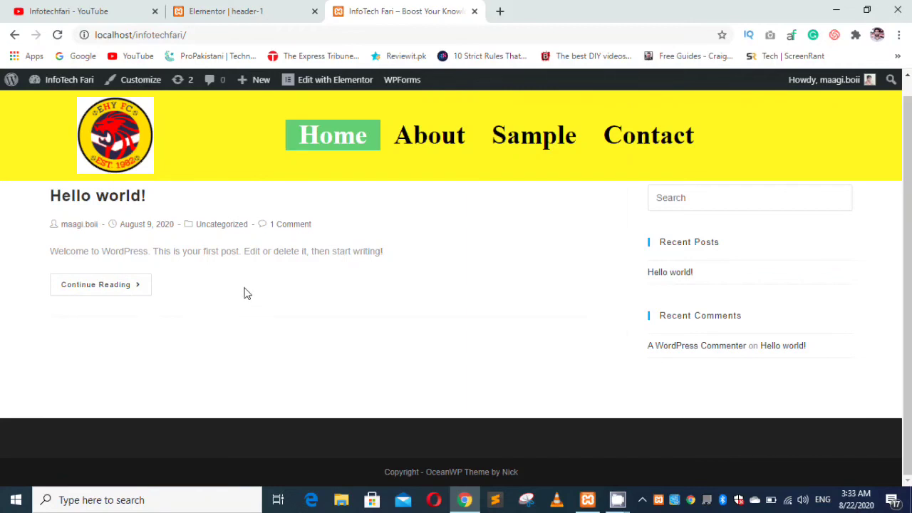
- Open the full Hello world! post and scroll through it to check how the header behaves on a longer page
click(120, 287)
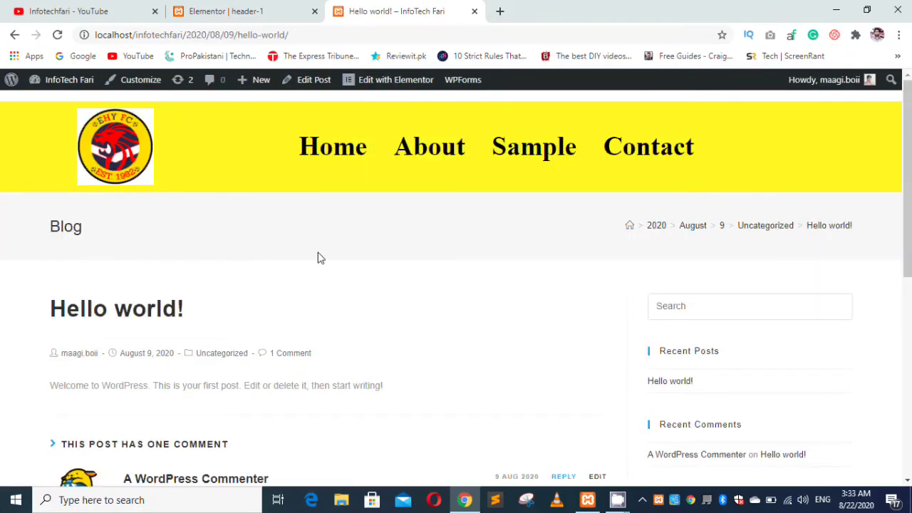
scroll(318, 258, down, 10)
scroll(318, 258, up, 10)
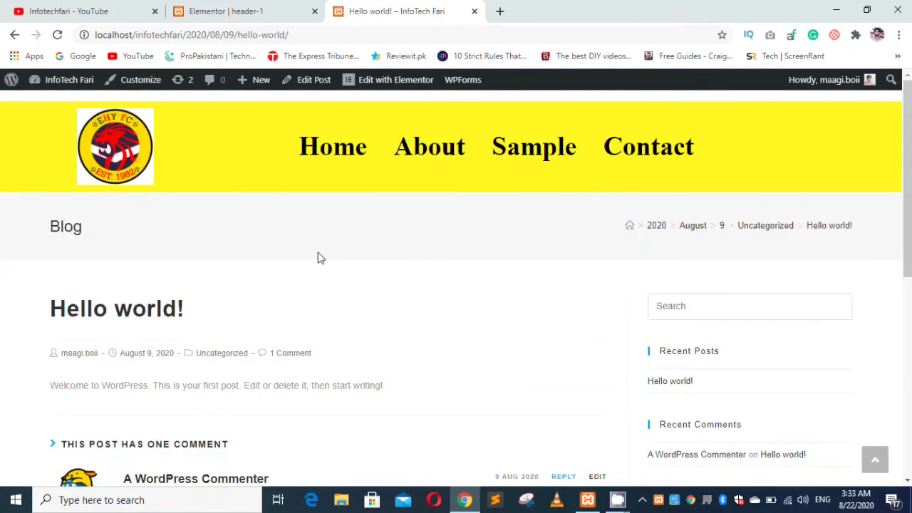
scroll(318, 258, down, 4)
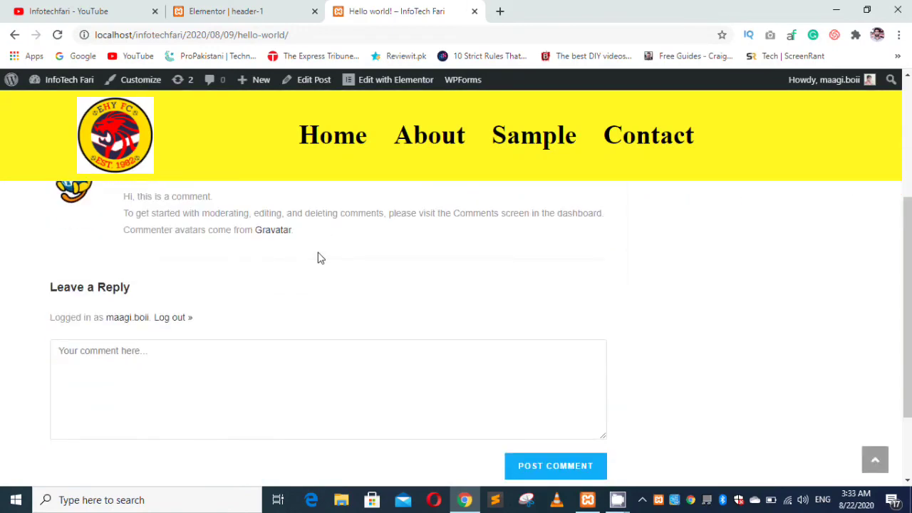
scroll(319, 258, down, 3)
scroll(318, 258, up, 8)
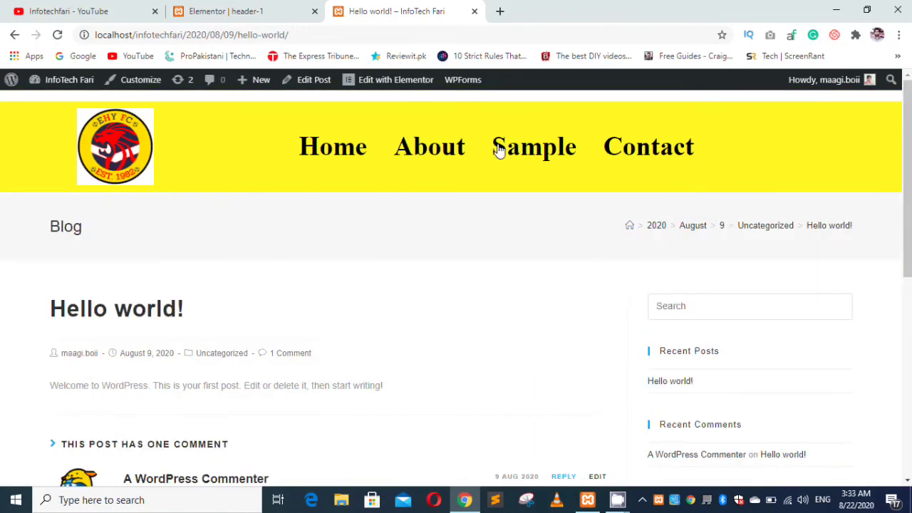
- Shrink the browser window to a narrow, phone-like width to inspect the header's responsive layout, then maximize it again
click(866, 10)
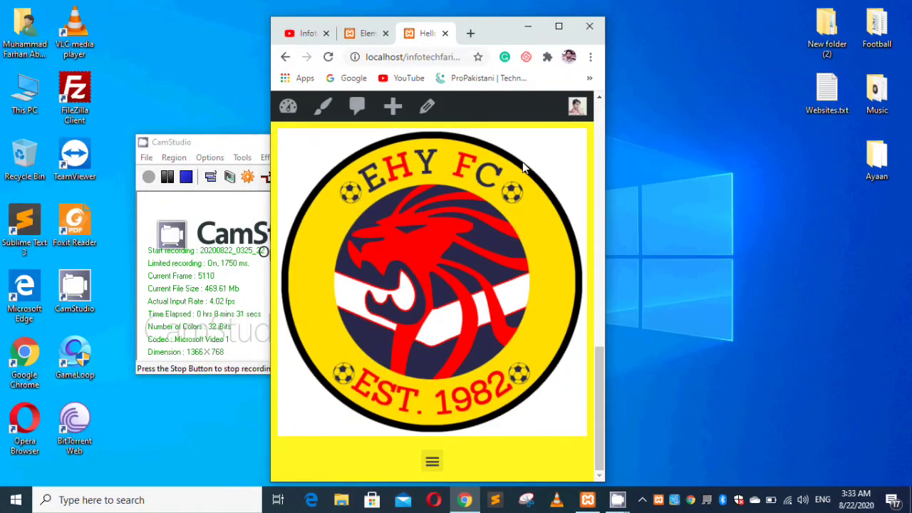
scroll(522, 162, up, 1)
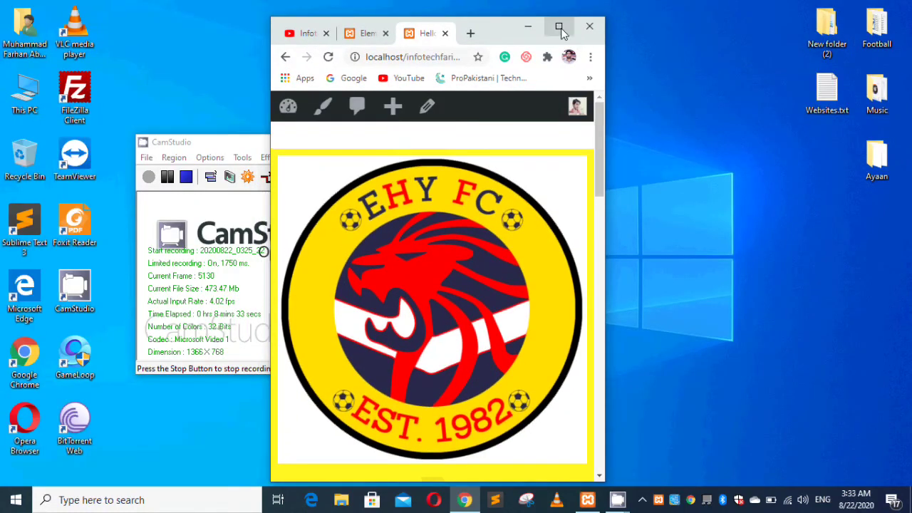
click(559, 26)
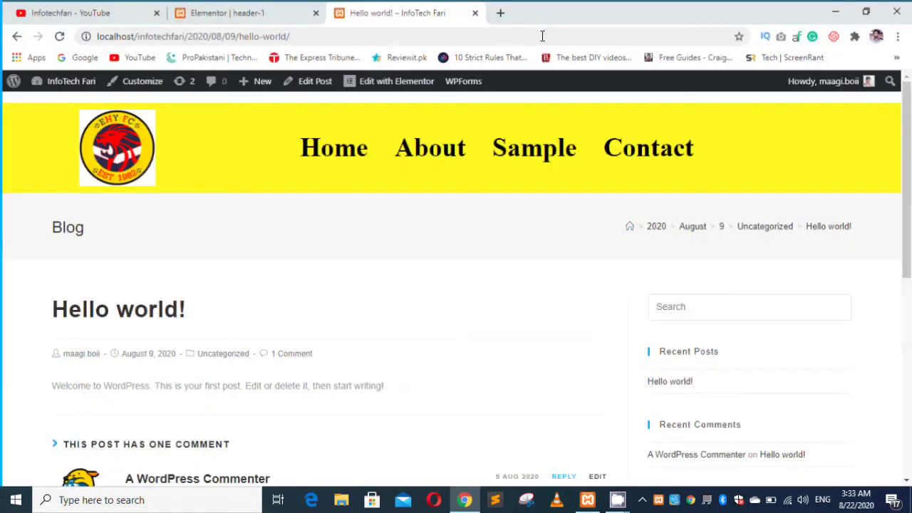
- Return to the Elementor header template and open the advanced settings of the logo image
click(261, 10)
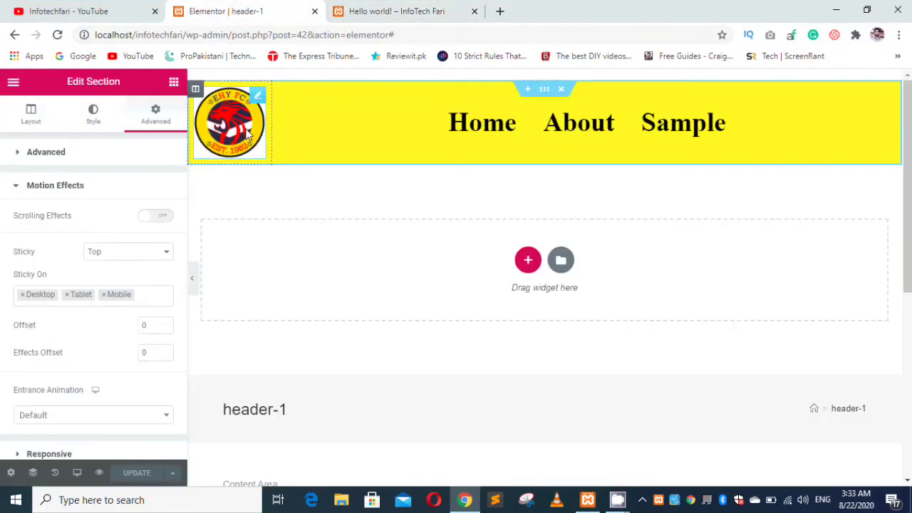
click(248, 136)
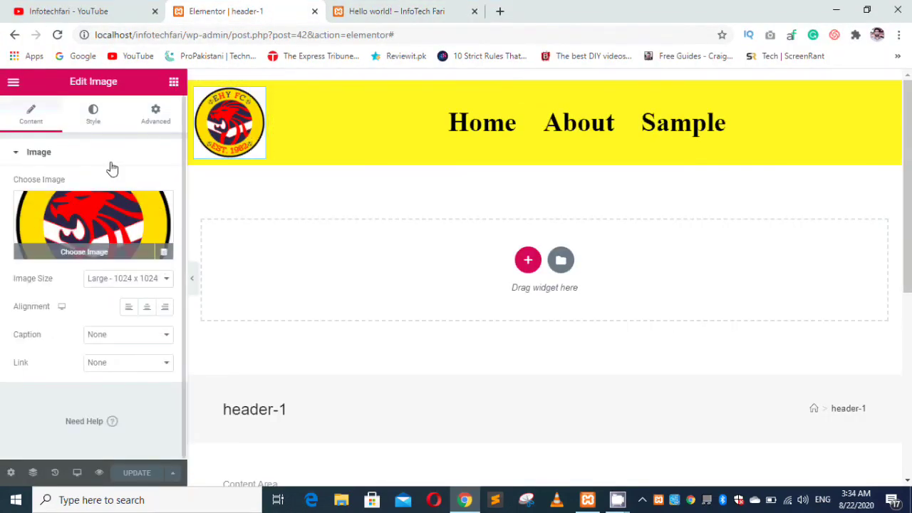
click(157, 123)
scroll(68, 307, down, 2)
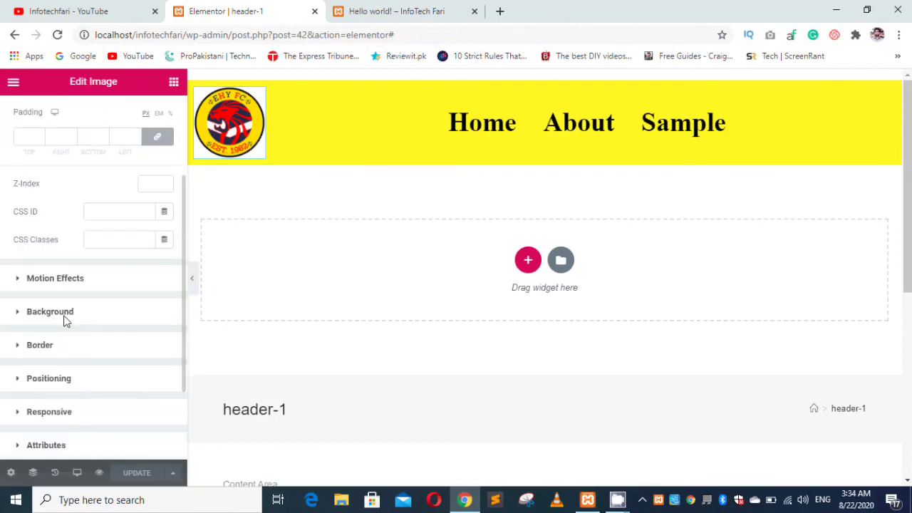